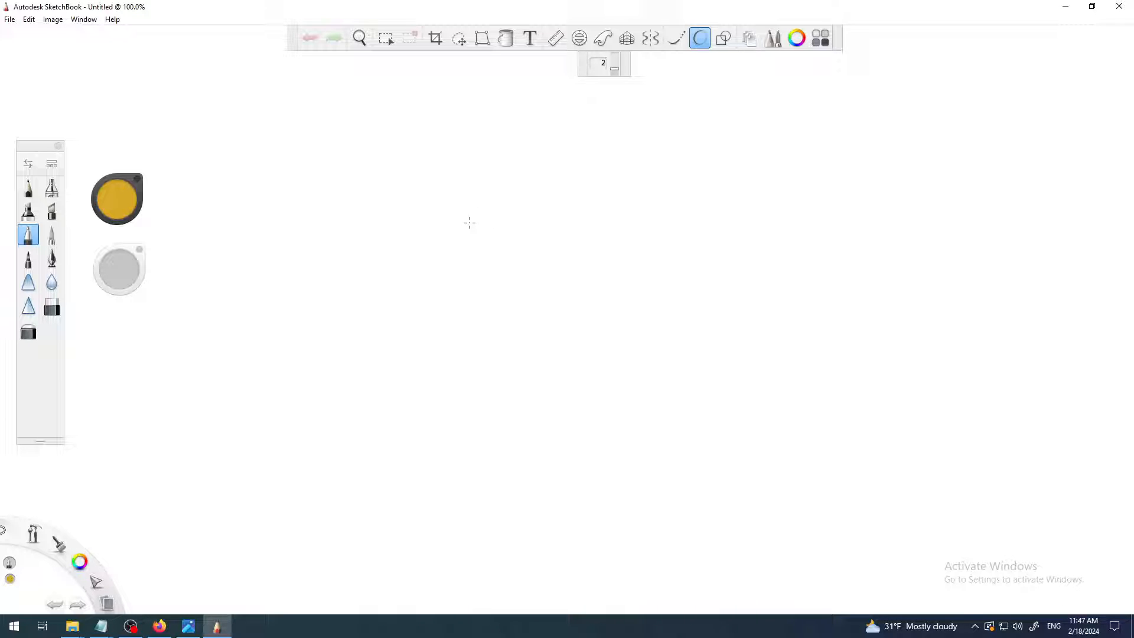
- Switch to the image viewer and examine the Predictive Stroke title, icon and level control in k4a_416.jpg up close
{"action": "left_click", "coordinate": [188, 628]}
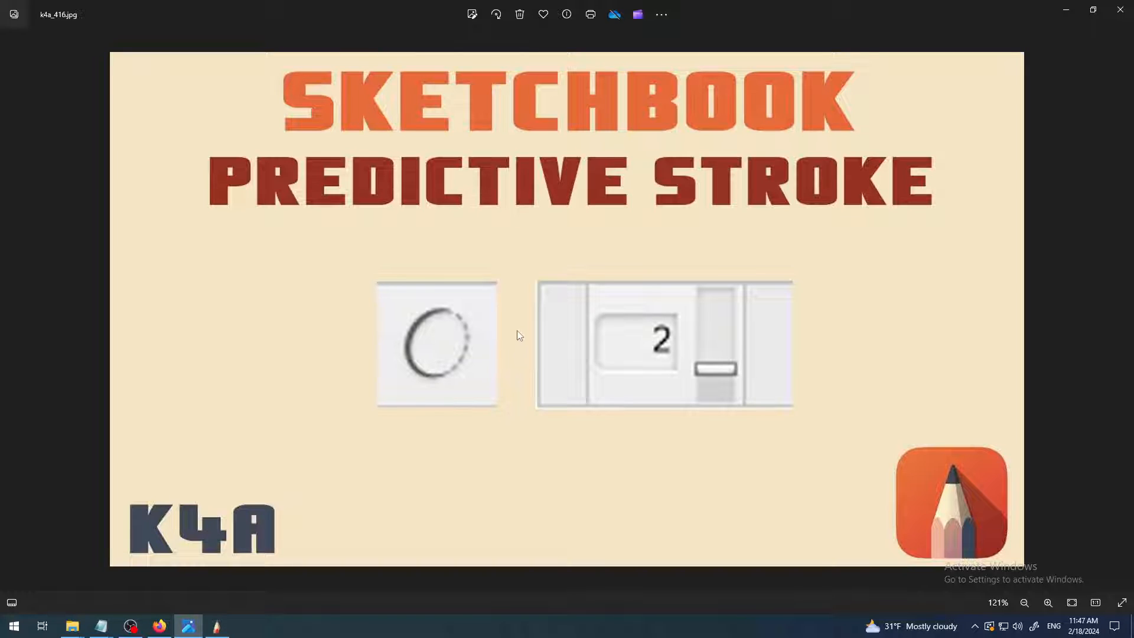
{"action": "scroll", "coordinate": [408, 183], "scroll_direction": "up", "scroll_amount": 3}
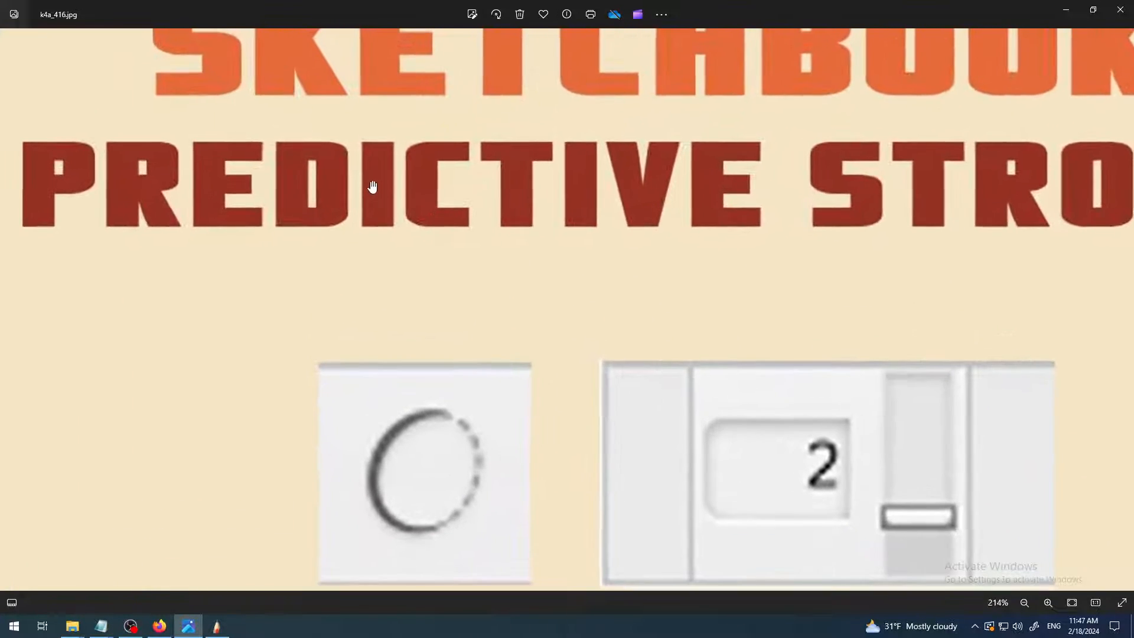
{"action": "scroll", "coordinate": [367, 188], "scroll_direction": "up", "scroll_amount": 4}
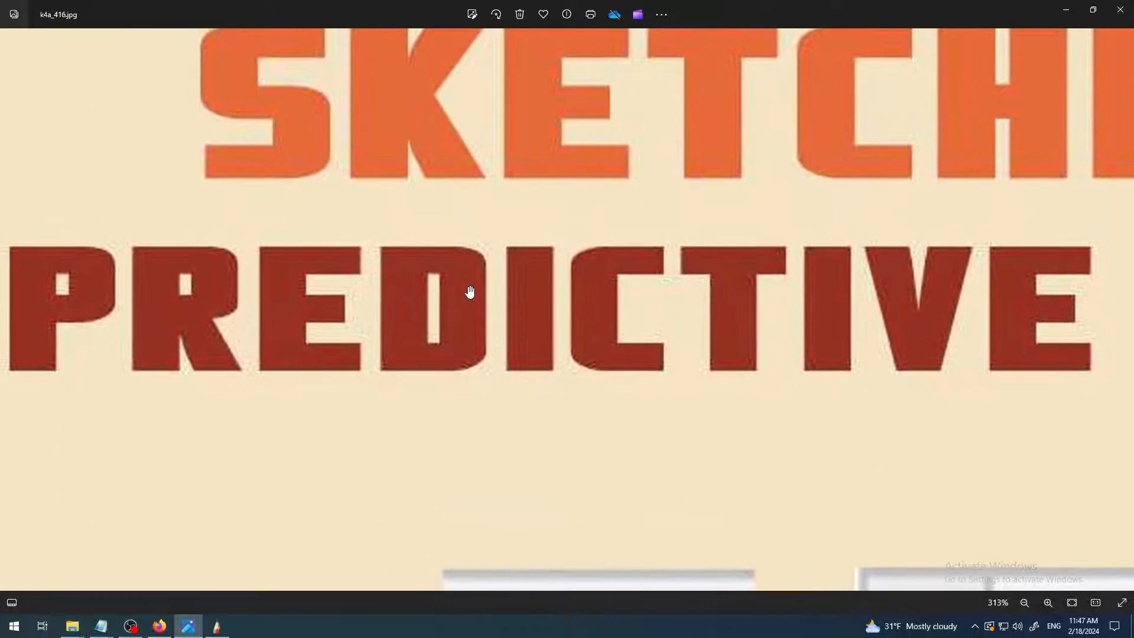
{"action": "scroll", "coordinate": [469, 292], "scroll_direction": "down", "scroll_amount": 1}
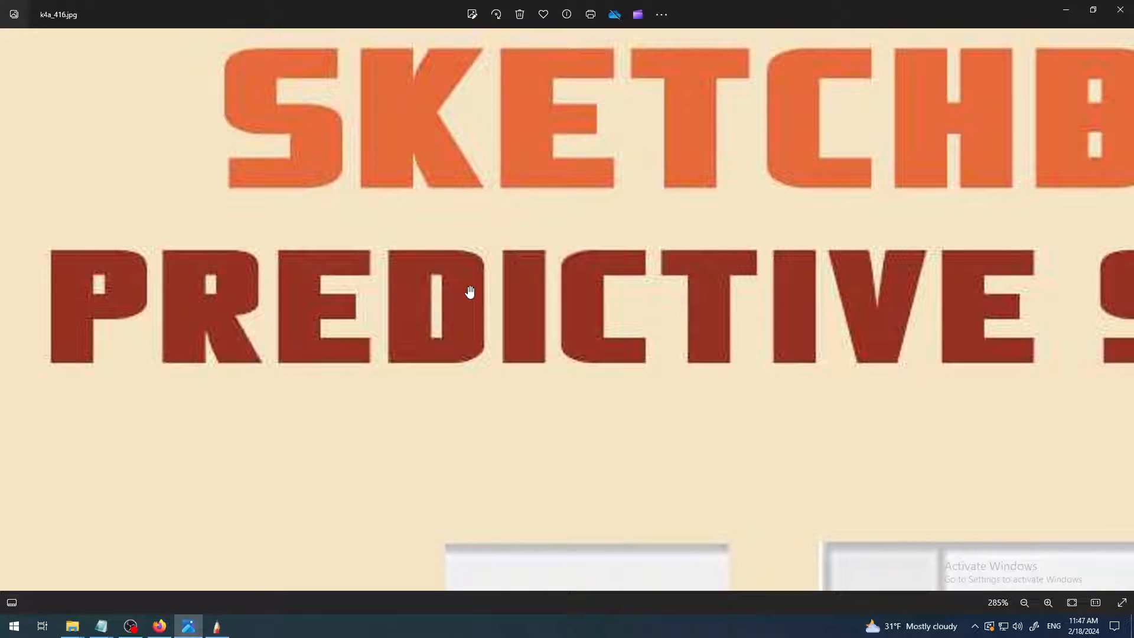
{"action": "scroll", "coordinate": [410, 278], "scroll_direction": "down", "scroll_amount": 2}
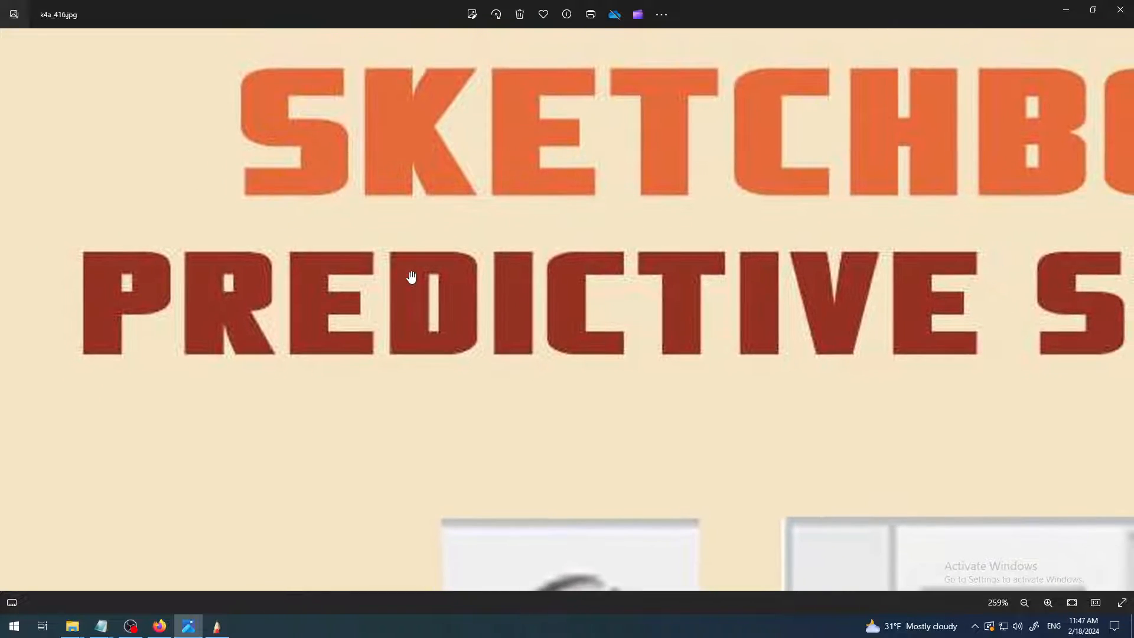
{"action": "scroll", "coordinate": [412, 277], "scroll_direction": "up", "scroll_amount": 2}
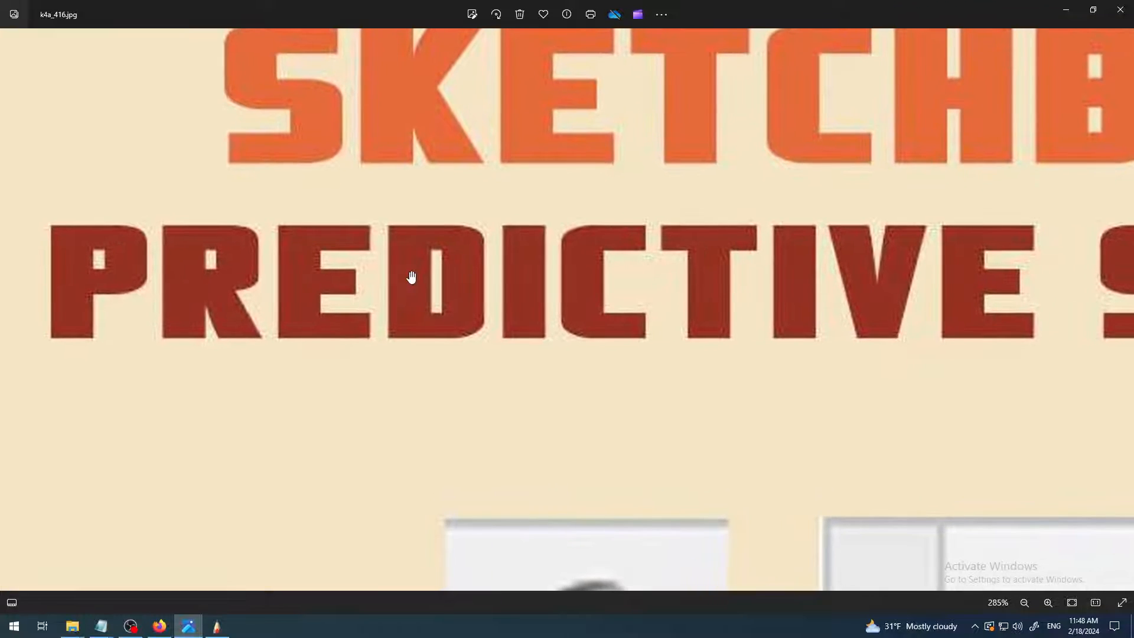
{"action": "scroll", "coordinate": [411, 277], "scroll_direction": "down", "scroll_amount": 1}
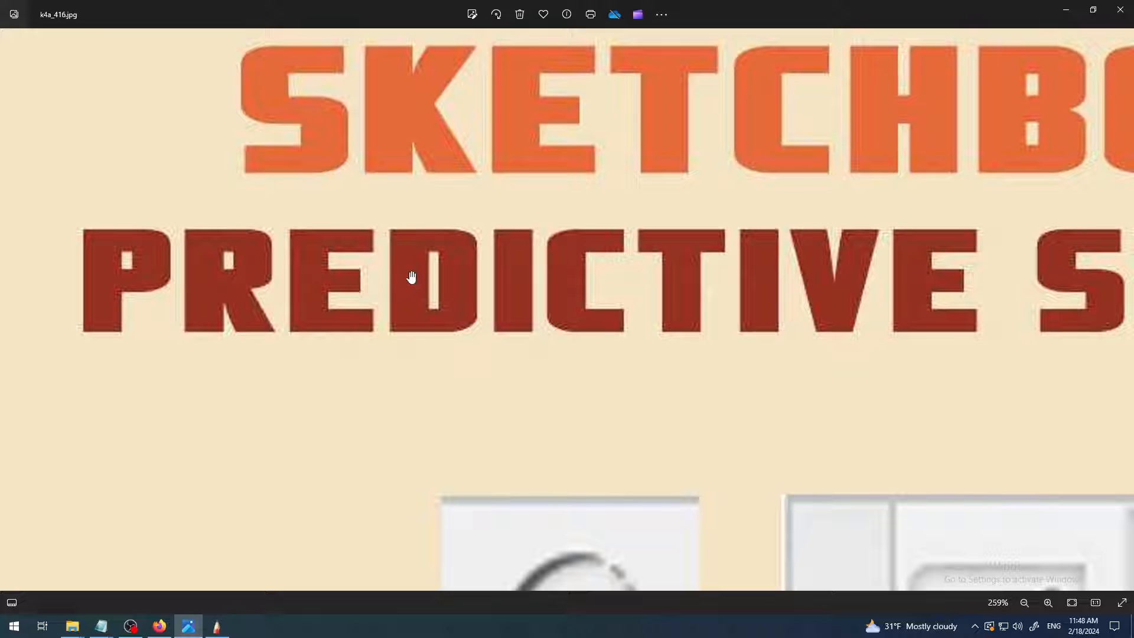
{"action": "scroll", "coordinate": [412, 278], "scroll_direction": "down", "scroll_amount": 4}
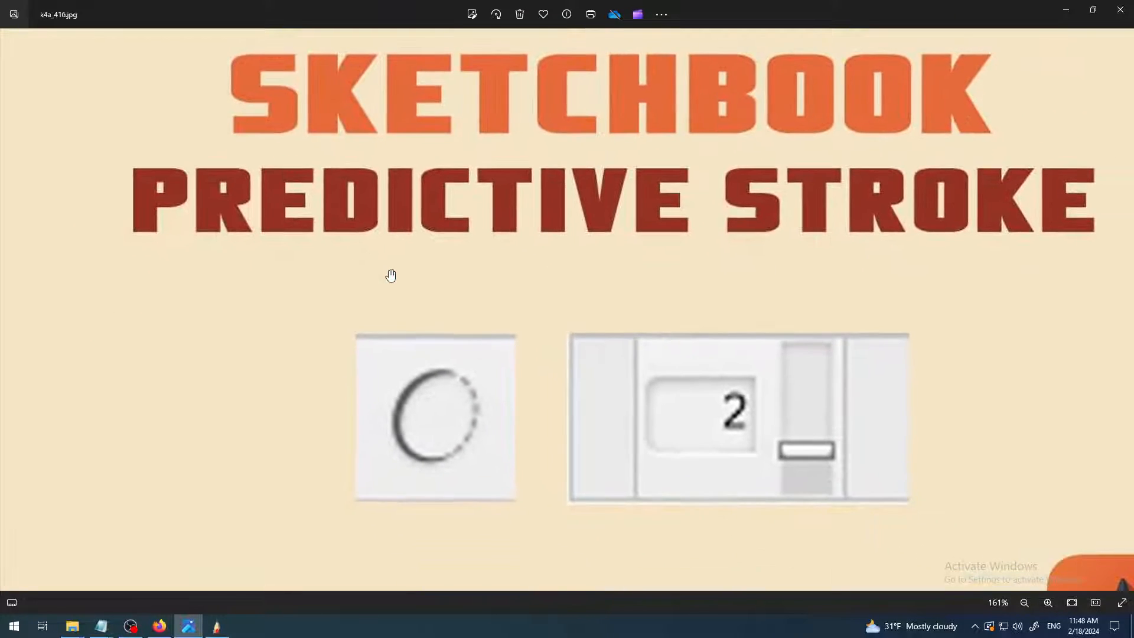
{"action": "scroll", "coordinate": [391, 275], "scroll_direction": "down", "scroll_amount": 2}
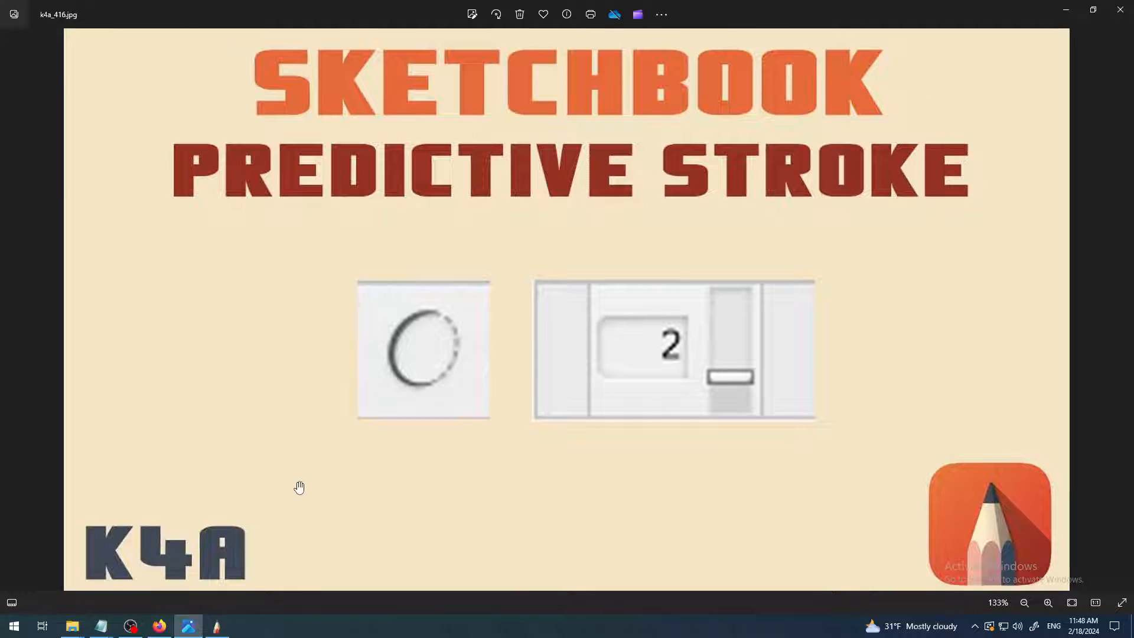
- Switch to Autodesk SketchBook and draw a wavy pencil line across the upper canvas with Steady Stroke at 40 and Predictive Stroke off
{"action": "left_click", "coordinate": [217, 628]}
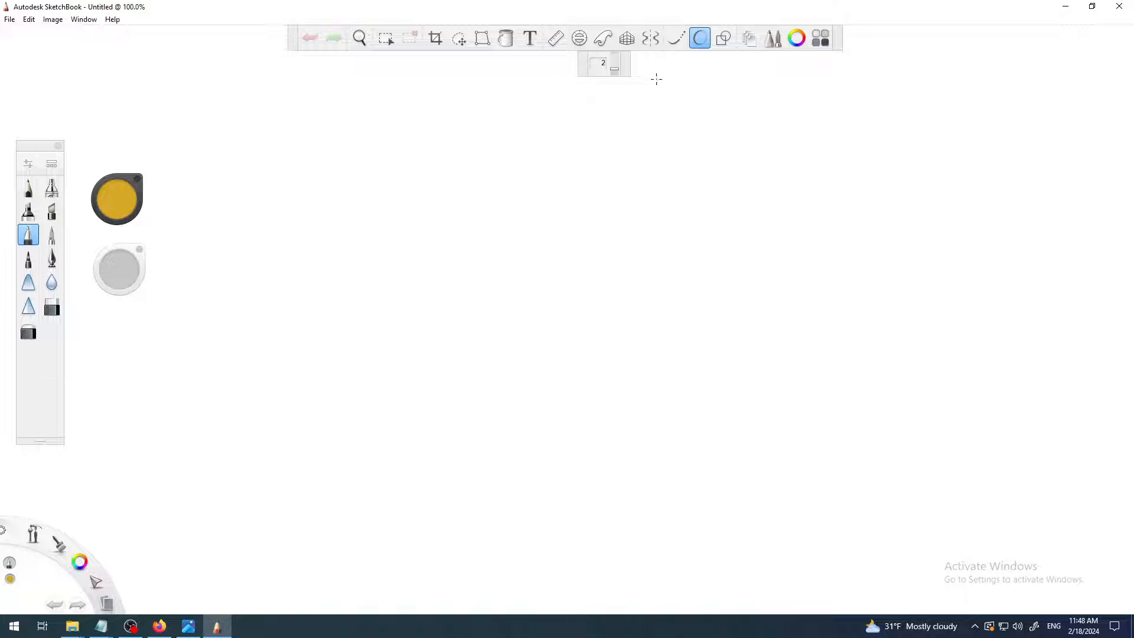
{"action": "left_click", "coordinate": [698, 43]}
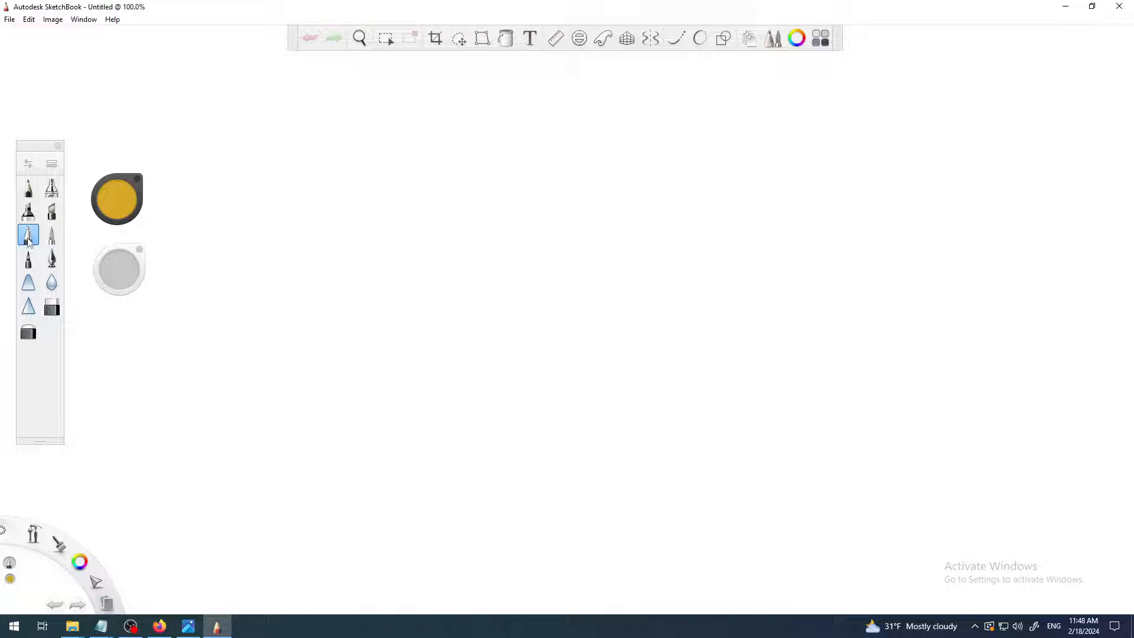
{"action": "left_click", "coordinate": [29, 190]}
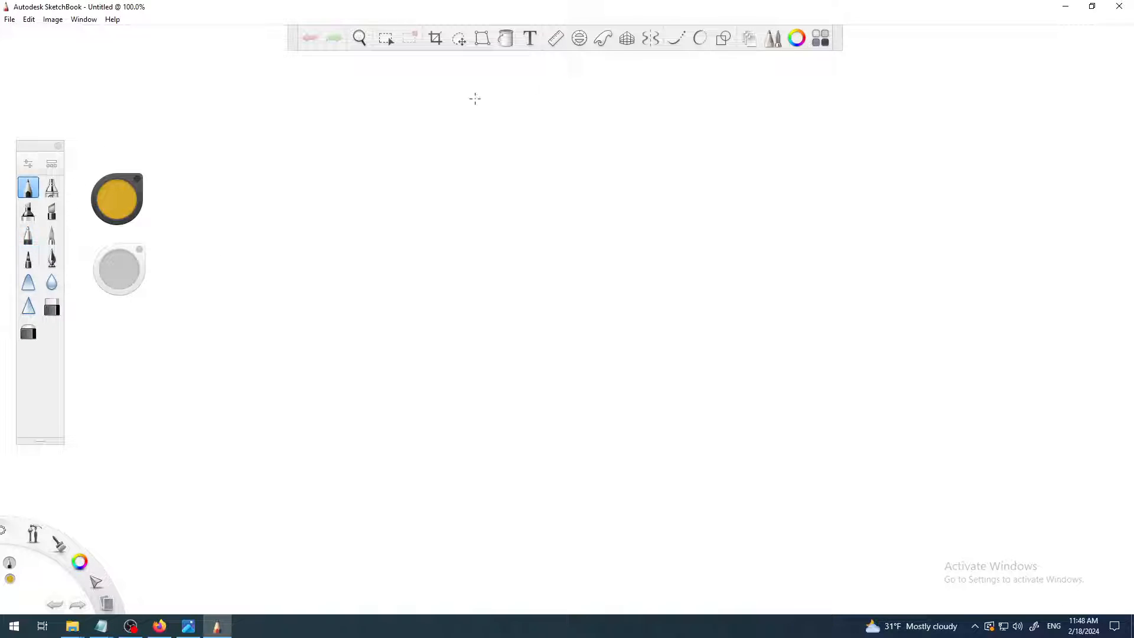
{"action": "left_click", "coordinate": [674, 39]}
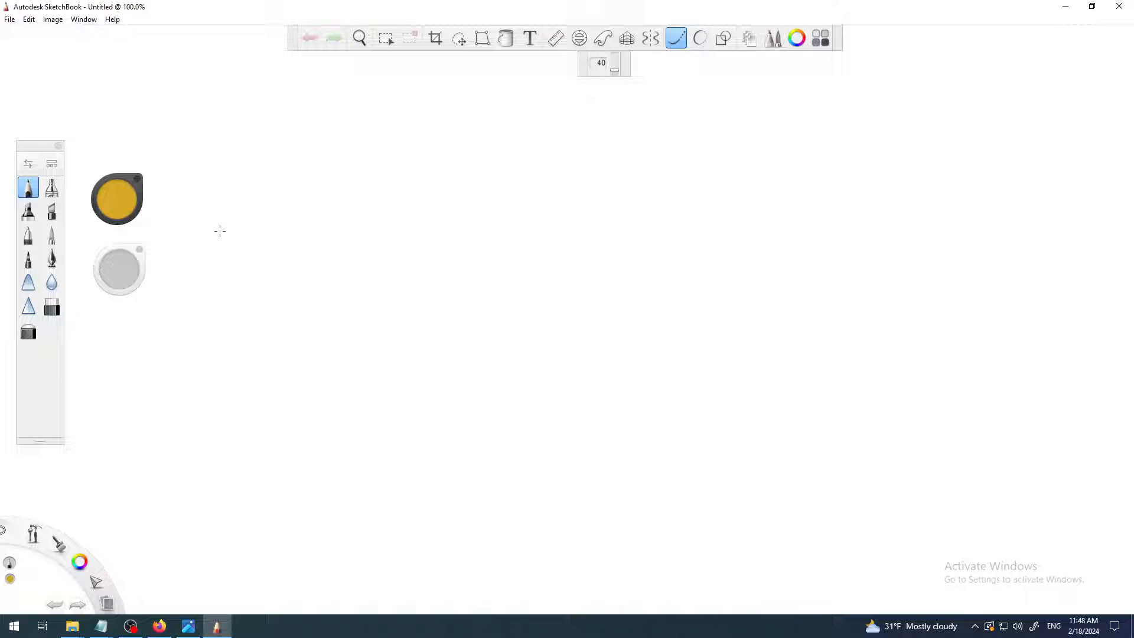
{"action": "mouse_move", "coordinate": [221, 232]}
{"action": "left_mouse_down"}
{"action": "mouse_move", "coordinate": [278, 228]}
{"action": "mouse_move", "coordinate": [329, 190]}
{"action": "mouse_move", "coordinate": [390, 189]}
{"action": "mouse_move", "coordinate": [441, 219]}
{"action": "mouse_move", "coordinate": [512, 230]}
{"action": "mouse_move", "coordinate": [590, 188]}
{"action": "mouse_move", "coordinate": [721, 228]}
{"action": "mouse_move", "coordinate": [789, 183]}
{"action": "mouse_move", "coordinate": [853, 182]}
{"action": "mouse_move", "coordinate": [901, 218]}
{"action": "mouse_move", "coordinate": [985, 221]}
{"action": "left_mouse_up"}
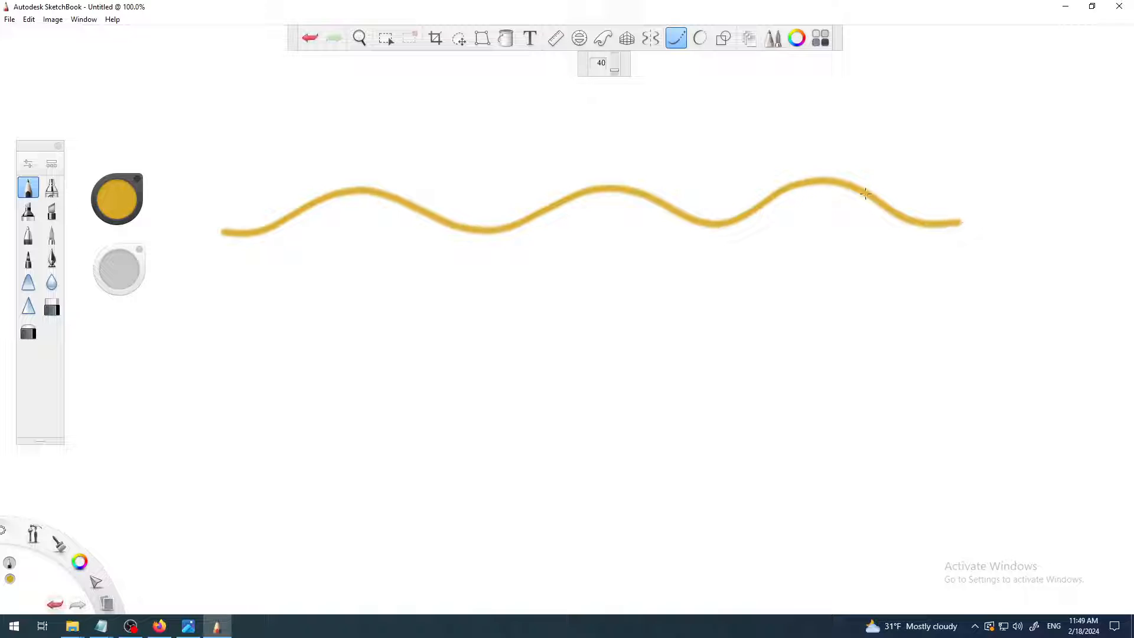
- Turn off Steady Stroke and draw a second, unassisted wavy line below the first one
{"action": "left_click", "coordinate": [676, 41]}
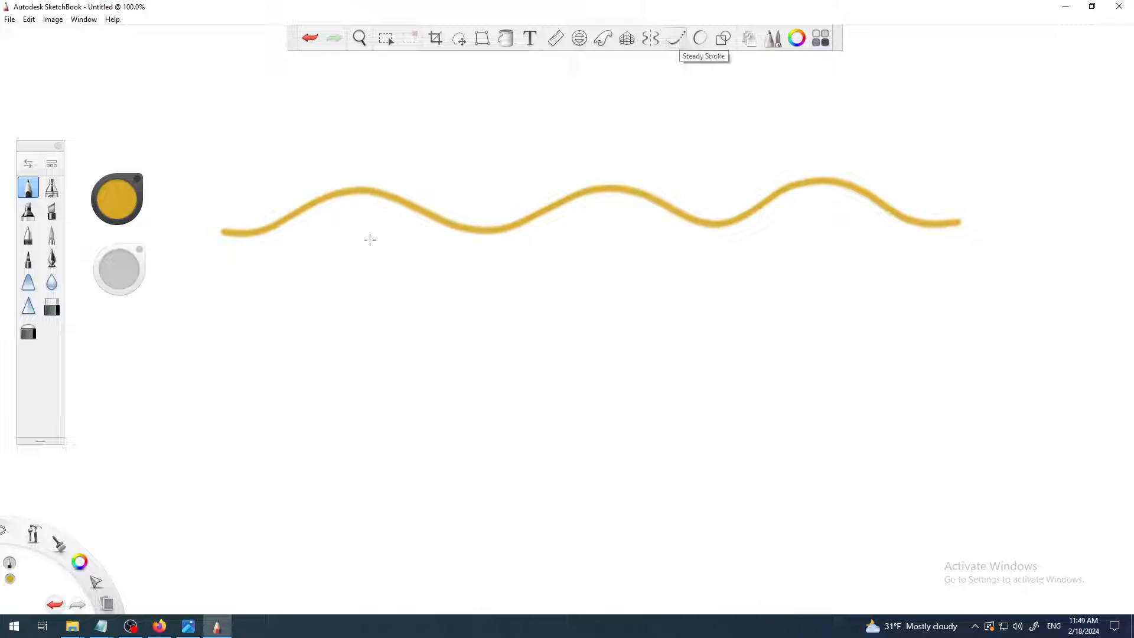
{"action": "mouse_move", "coordinate": [214, 329]}
{"action": "left_mouse_down"}
{"action": "mouse_move", "coordinate": [315, 291]}
{"action": "mouse_move", "coordinate": [402, 323]}
{"action": "mouse_move", "coordinate": [470, 324]}
{"action": "mouse_move", "coordinate": [580, 281]}
{"action": "mouse_move", "coordinate": [657, 313]}
{"action": "mouse_move", "coordinate": [697, 315]}
{"action": "mouse_move", "coordinate": [780, 285]}
{"action": "mouse_move", "coordinate": [856, 320]}
{"action": "mouse_move", "coordinate": [929, 312]}
{"action": "mouse_move", "coordinate": [1000, 332]}
{"action": "left_mouse_up"}
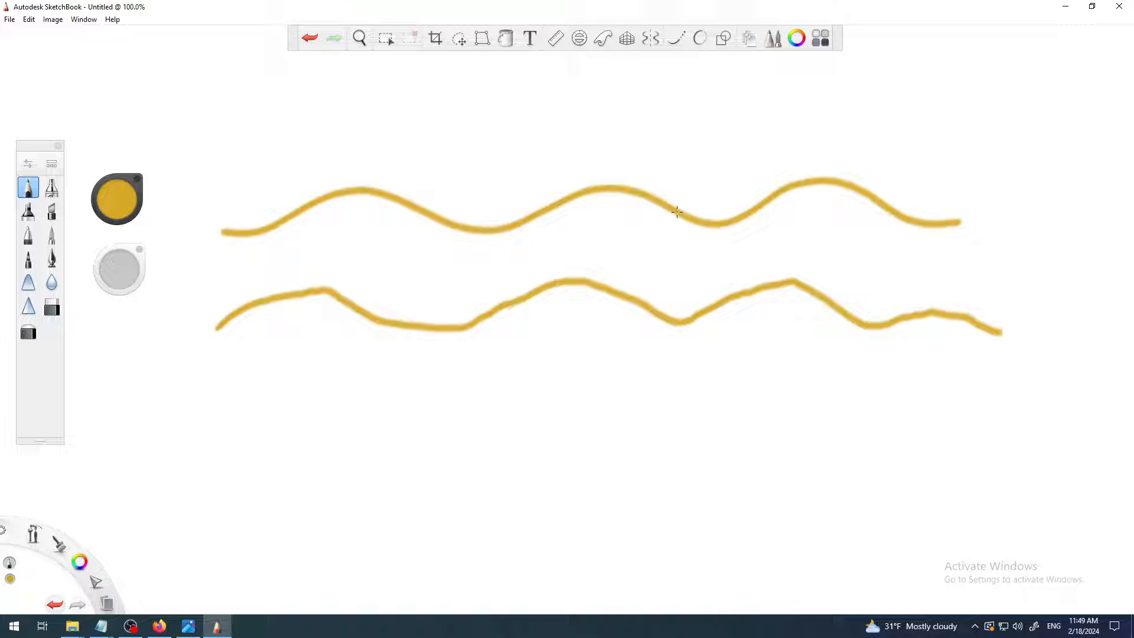
- Draw a third wavy line below the other two with Predictive Stroke at level 2, undoing the first attempt and redrawing it
{"action": "left_click", "coordinate": [700, 44]}
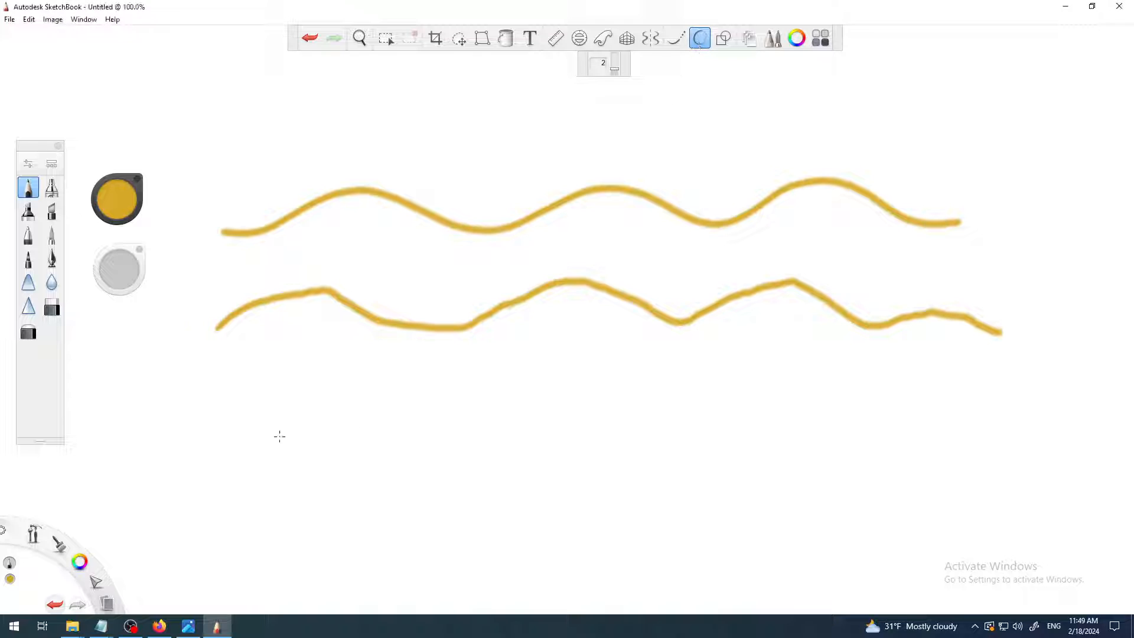
{"action": "mouse_move", "coordinate": [206, 437]}
{"action": "left_mouse_down"}
{"action": "mouse_move", "coordinate": [367, 405]}
{"action": "mouse_move", "coordinate": [449, 430]}
{"action": "mouse_move", "coordinate": [499, 432]}
{"action": "mouse_move", "coordinate": [606, 406]}
{"action": "mouse_move", "coordinate": [723, 431]}
{"action": "mouse_move", "coordinate": [835, 389]}
{"action": "mouse_move", "coordinate": [988, 417]}
{"action": "left_mouse_up"}
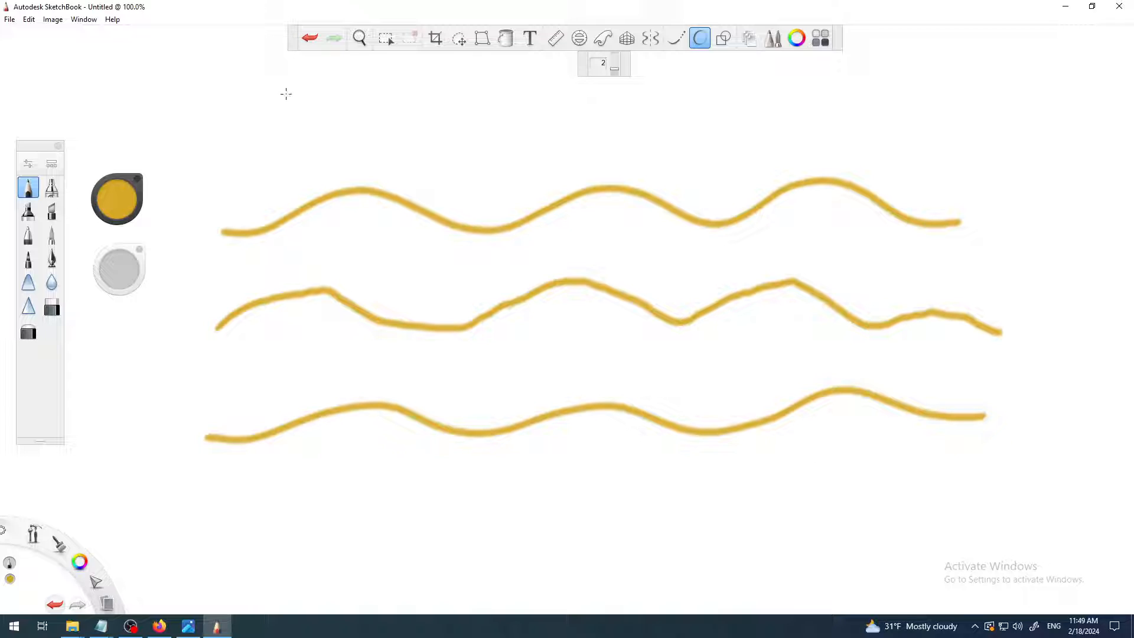
{"action": "left_click", "coordinate": [309, 38]}
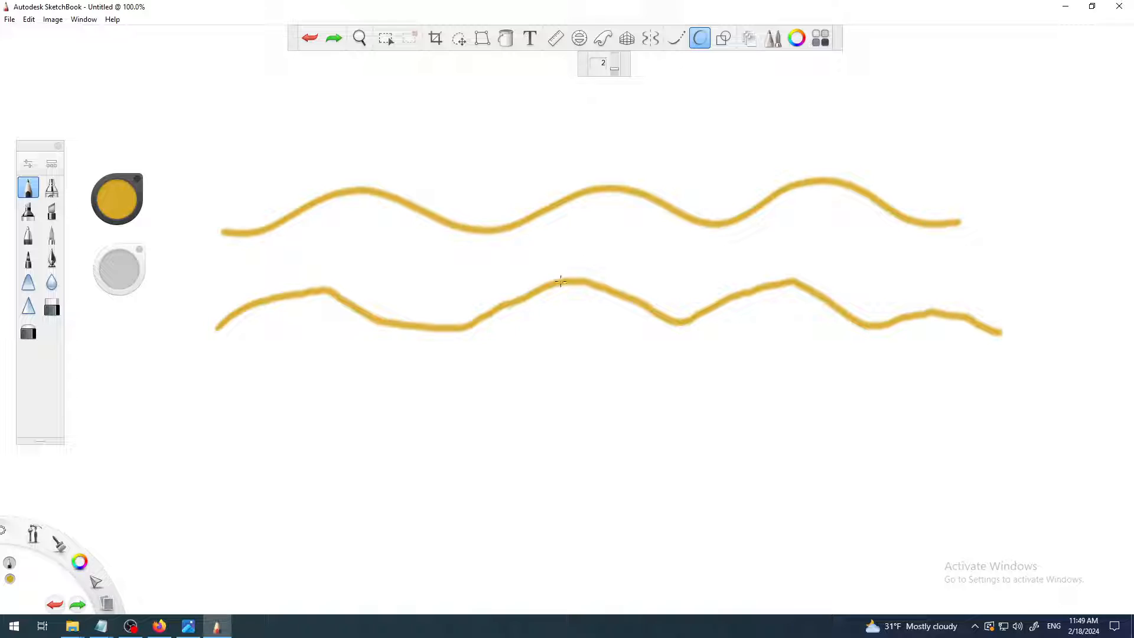
{"action": "scroll", "coordinate": [523, 363], "scroll_direction": "up", "scroll_amount": 1}
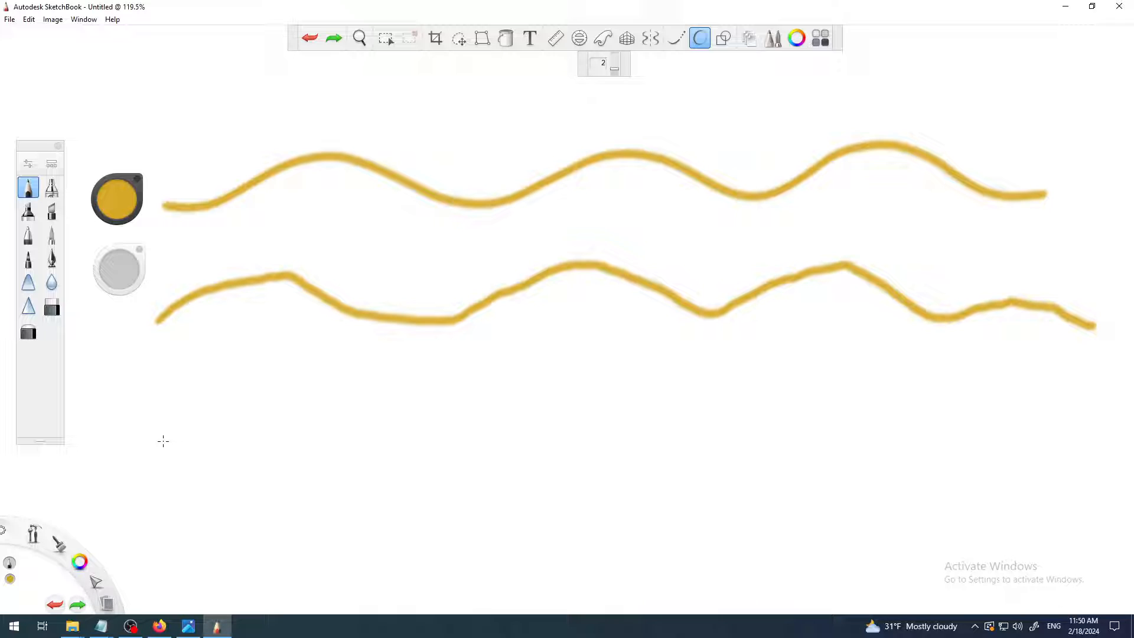
{"action": "mouse_move", "coordinate": [156, 445]}
{"action": "left_mouse_down"}
{"action": "mouse_move", "coordinate": [200, 457]}
{"action": "mouse_move", "coordinate": [366, 411]}
{"action": "mouse_move", "coordinate": [398, 412]}
{"action": "mouse_move", "coordinate": [483, 449]}
{"action": "mouse_move", "coordinate": [530, 452]}
{"action": "mouse_move", "coordinate": [650, 409]}
{"action": "mouse_move", "coordinate": [797, 447]}
{"action": "mouse_move", "coordinate": [912, 403]}
{"action": "mouse_move", "coordinate": [1032, 442]}
{"action": "mouse_move", "coordinate": [1101, 443]}
{"action": "left_mouse_up"}
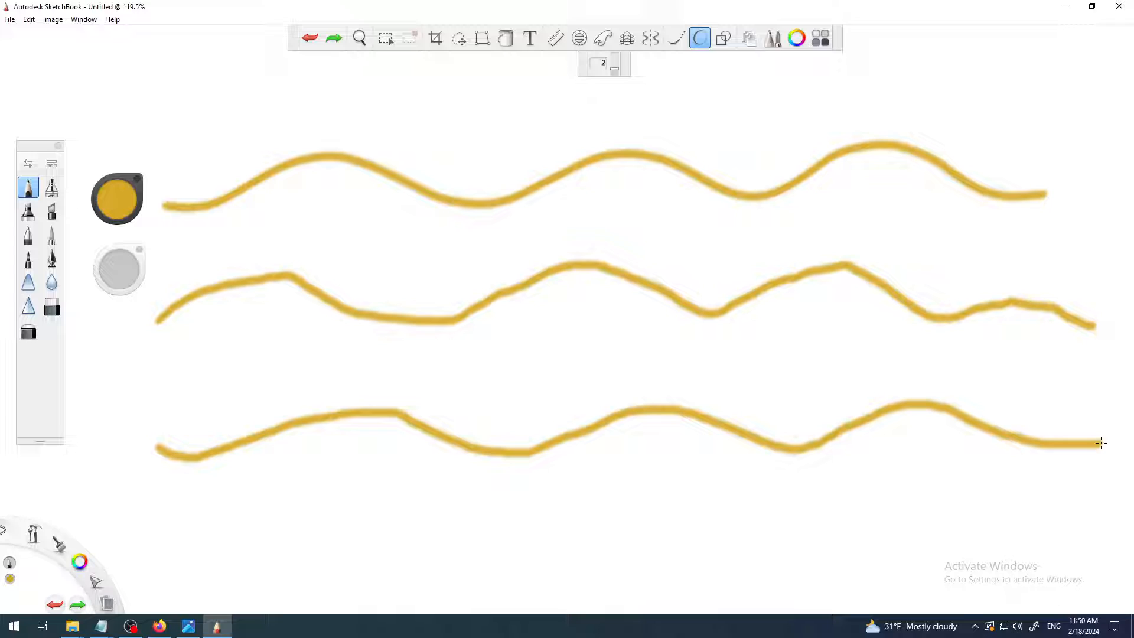
{"action": "left_click_drag", "start_coordinate": [1102, 443], "coordinate": [1102, 443]}
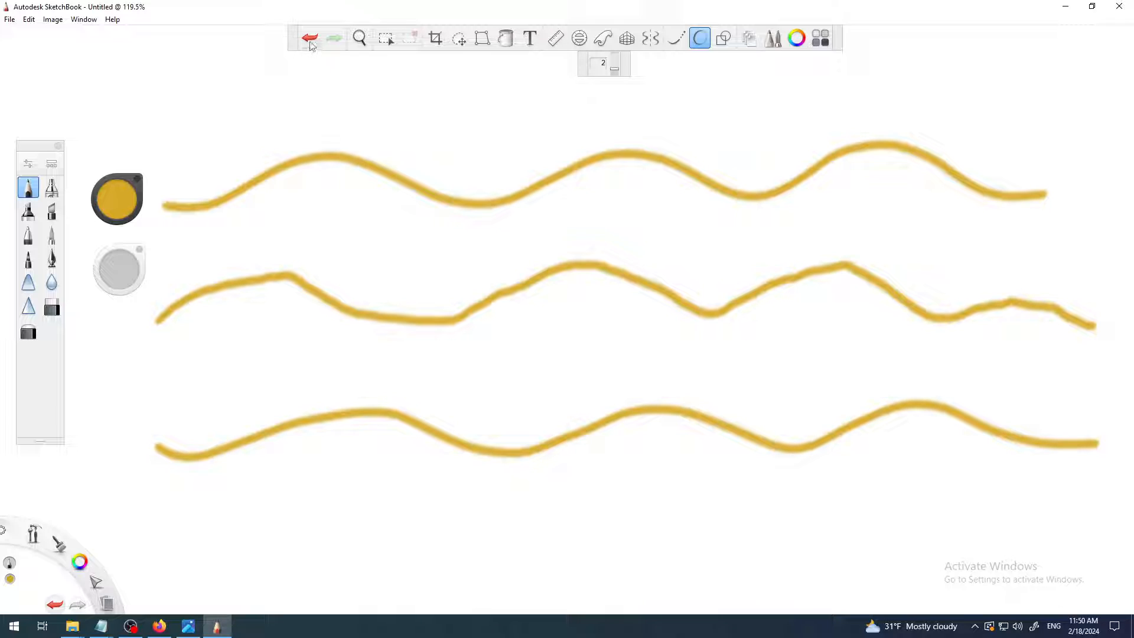
- Compare the smoothness of the three wavy lines as a whole and examine the top one up close
{"action": "scroll", "coordinate": [514, 223], "scroll_direction": "down", "scroll_amount": 3}
{"action": "scroll", "coordinate": [515, 228], "scroll_direction": "up", "scroll_amount": 1}
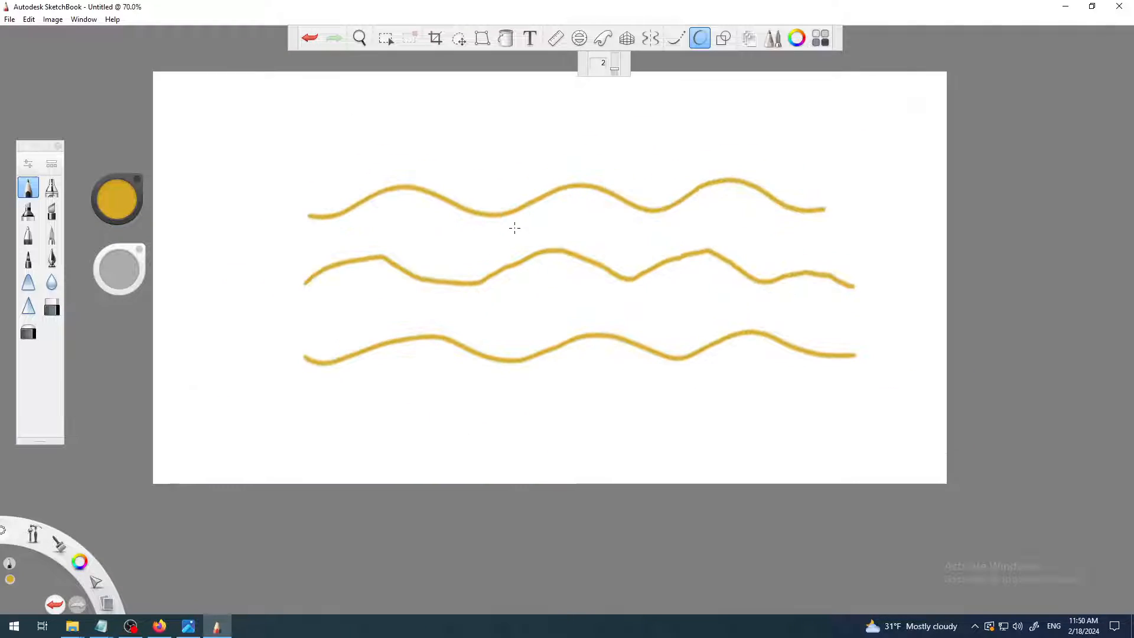
{"action": "scroll", "coordinate": [511, 231], "scroll_direction": "up", "scroll_amount": 1}
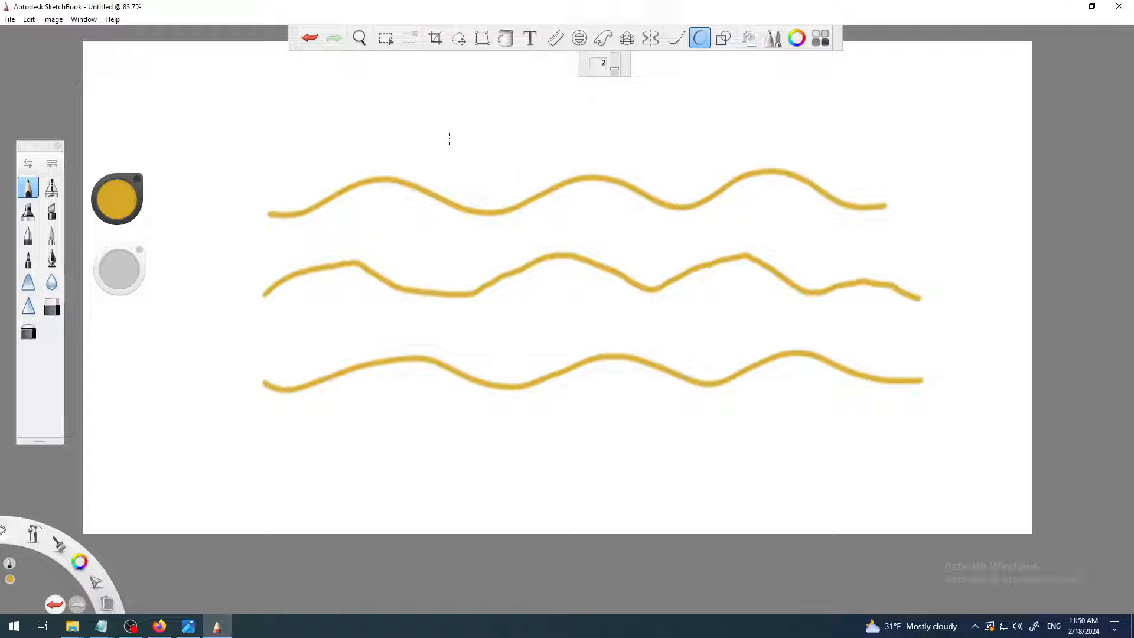
{"action": "scroll", "coordinate": [450, 139], "scroll_direction": "up", "scroll_amount": 8}
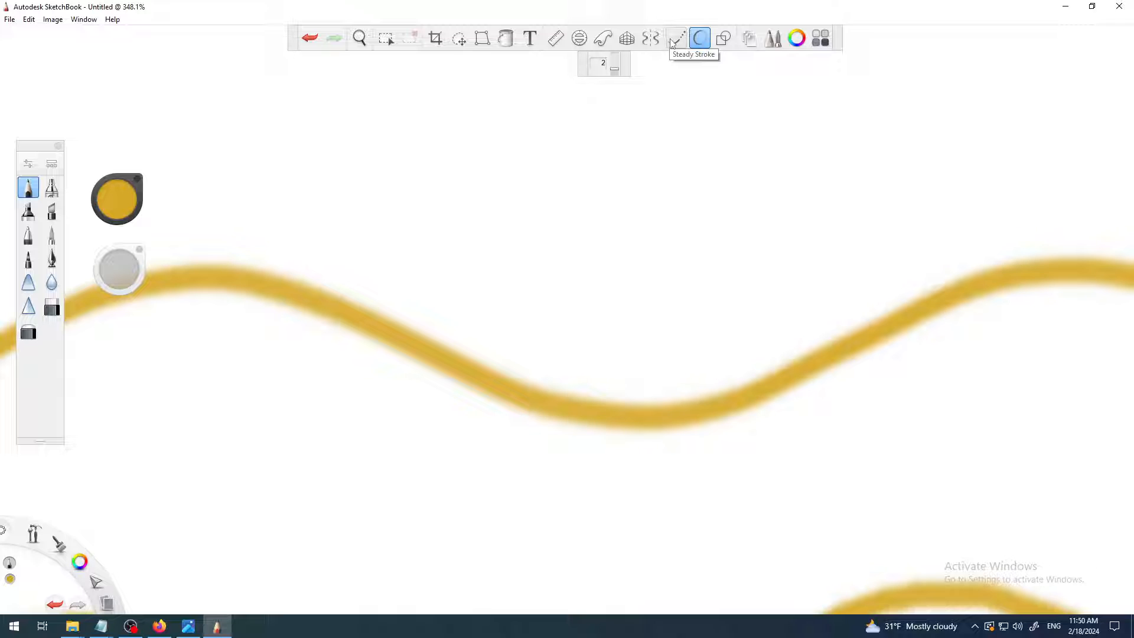
{"action": "scroll", "coordinate": [603, 183], "scroll_direction": "down", "scroll_amount": 7}
{"action": "scroll", "coordinate": [603, 183], "scroll_direction": "down", "scroll_amount": 2}
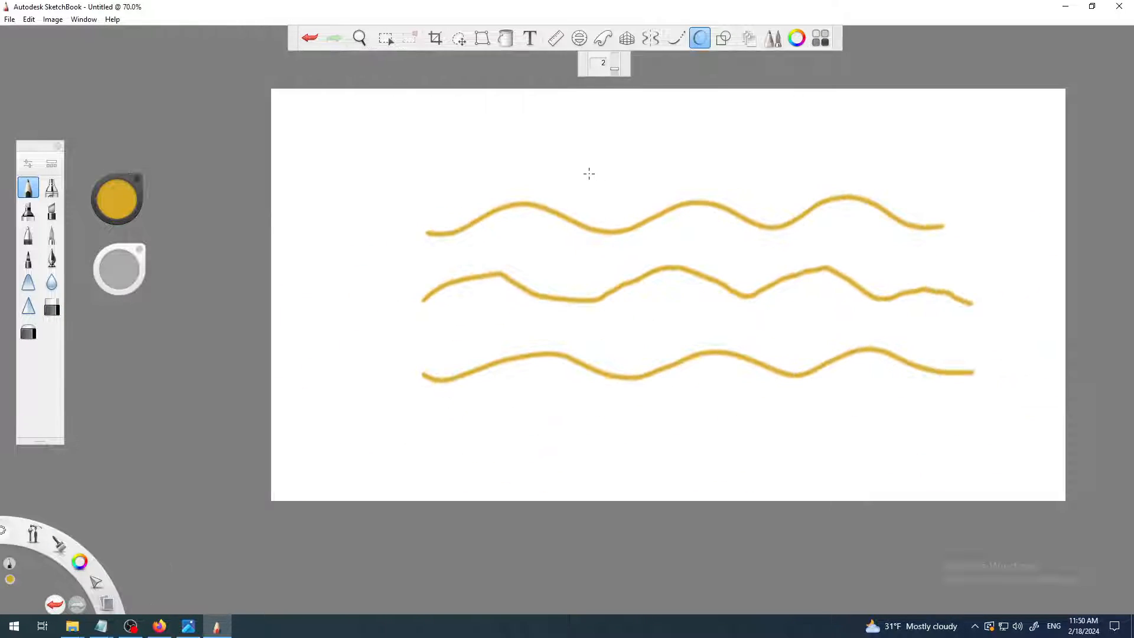
{"action": "scroll", "coordinate": [587, 171], "scroll_direction": "up", "scroll_amount": 9}
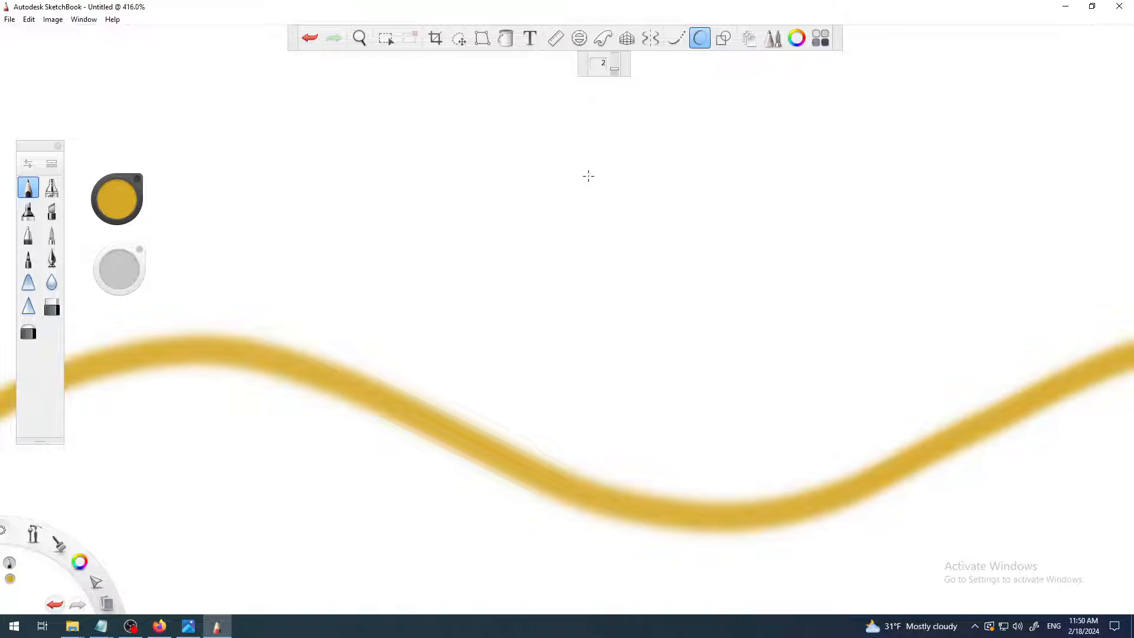
- Try drawing a small curly squiggle above the top wavy line with Steady Stroke at 40, and undo it
{"action": "left_click", "coordinate": [677, 42]}
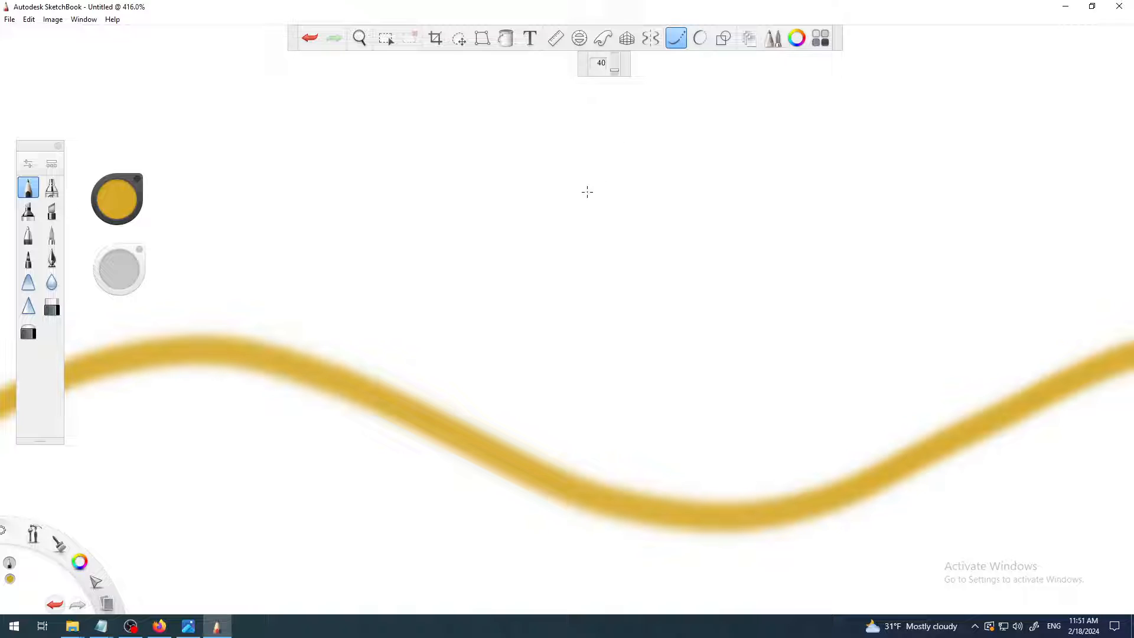
{"action": "mouse_move", "coordinate": [597, 172]}
{"action": "left_mouse_down"}
{"action": "mouse_move", "coordinate": [575, 218]}
{"action": "mouse_move", "coordinate": [580, 241]}
{"action": "mouse_move", "coordinate": [605, 251]}
{"action": "mouse_move", "coordinate": [649, 243]}
{"action": "mouse_move", "coordinate": [658, 223]}
{"action": "mouse_move", "coordinate": [646, 203]}
{"action": "mouse_move", "coordinate": [608, 178]}
{"action": "mouse_move", "coordinate": [656, 160]}
{"action": "mouse_move", "coordinate": [692, 192]}
{"action": "mouse_move", "coordinate": [670, 247]}
{"action": "mouse_move", "coordinate": [686, 256]}
{"action": "mouse_move", "coordinate": [754, 236]}
{"action": "mouse_move", "coordinate": [705, 154]}
{"action": "left_mouse_up"}
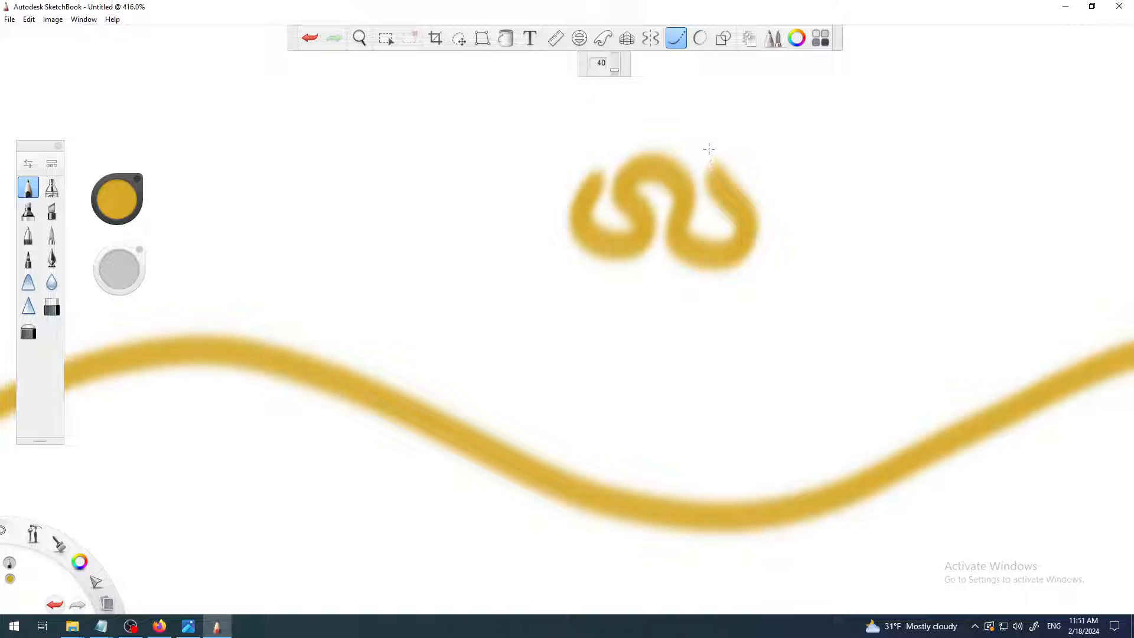
{"action": "scroll", "coordinate": [703, 148], "scroll_direction": "down", "scroll_amount": 5}
{"action": "scroll", "coordinate": [702, 160], "scroll_direction": "up", "scroll_amount": 5}
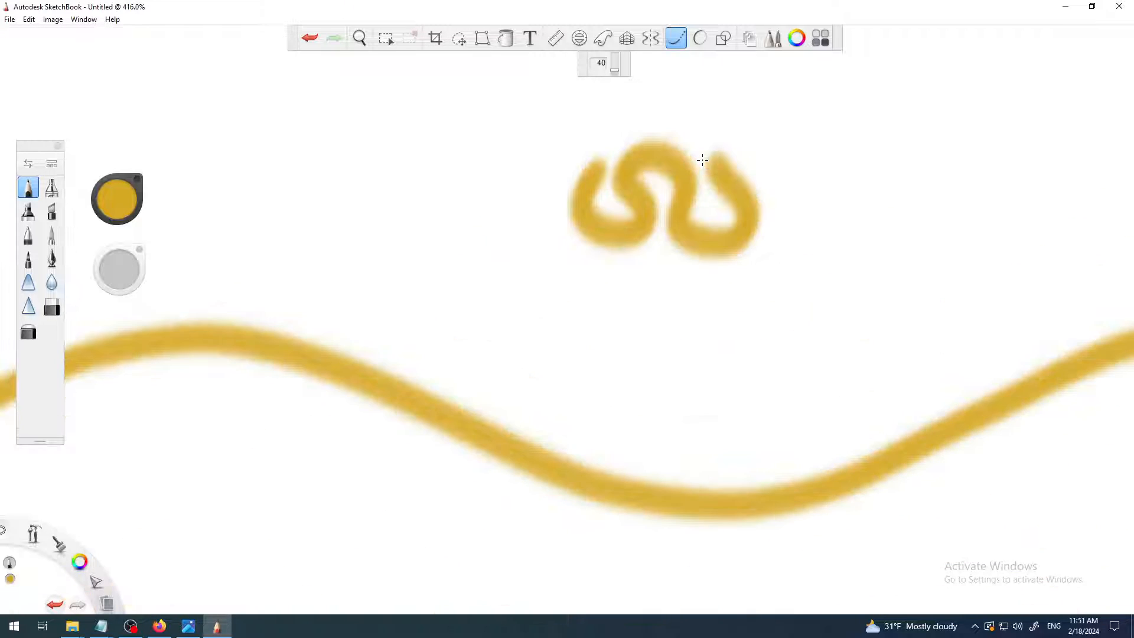
{"action": "left_click", "coordinate": [310, 38]}
- Turn off Steady Stroke, sketch a small eye with a filled iris above the top wavy line, and undo its strokes
{"action": "left_click", "coordinate": [676, 39]}
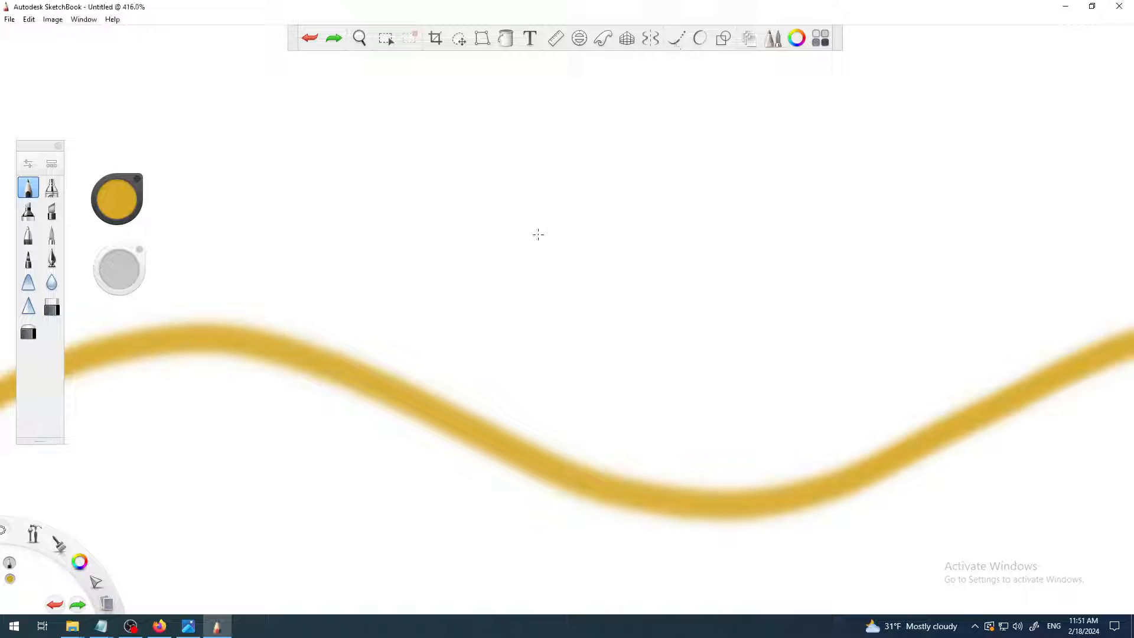
{"action": "mouse_move", "coordinate": [510, 273]}
{"action": "left_mouse_down"}
{"action": "mouse_move", "coordinate": [569, 198]}
{"action": "mouse_move", "coordinate": [727, 185]}
{"action": "mouse_move", "coordinate": [759, 170]}
{"action": "mouse_move", "coordinate": [774, 145]}
{"action": "mouse_move", "coordinate": [672, 264]}
{"action": "mouse_move", "coordinate": [589, 284]}
{"action": "mouse_move", "coordinate": [520, 271]}
{"action": "left_mouse_up"}
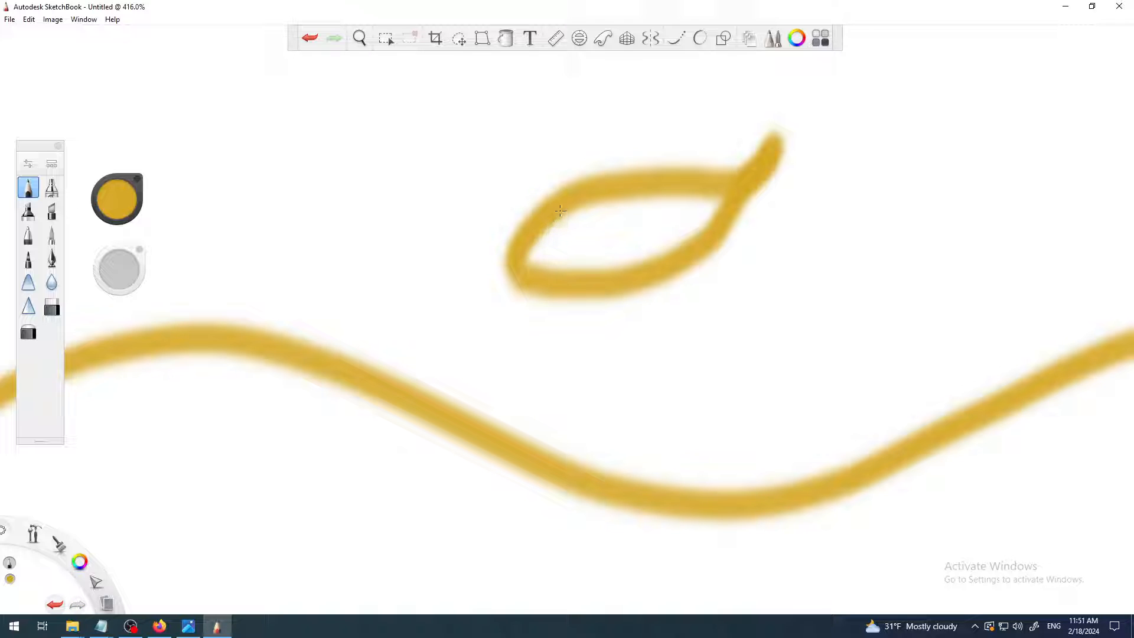
{"action": "mouse_move", "coordinate": [560, 211]}
{"action": "left_mouse_down"}
{"action": "mouse_move", "coordinate": [601, 239]}
{"action": "mouse_move", "coordinate": [652, 203]}
{"action": "mouse_move", "coordinate": [609, 239]}
{"action": "mouse_move", "coordinate": [579, 229]}
{"action": "mouse_move", "coordinate": [576, 213]}
{"action": "mouse_move", "coordinate": [610, 218]}
{"action": "mouse_move", "coordinate": [594, 206]}
{"action": "mouse_move", "coordinate": [620, 219]}
{"action": "left_mouse_up"}
{"action": "scroll", "coordinate": [685, 287], "scroll_direction": "down", "scroll_amount": 5}
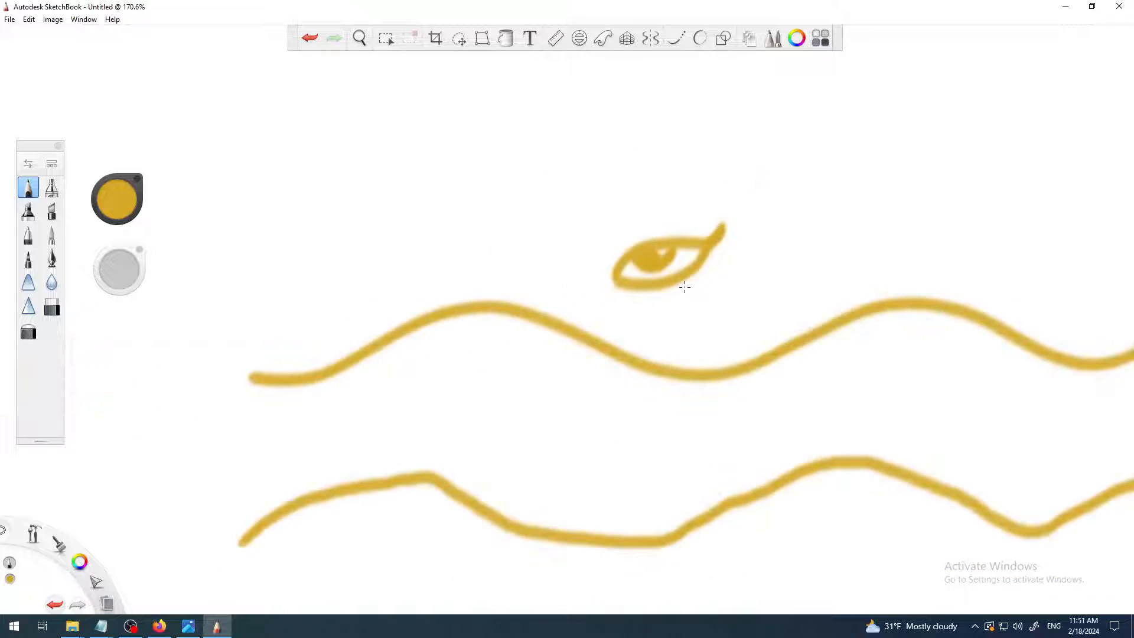
{"action": "scroll", "coordinate": [684, 284], "scroll_direction": "up", "scroll_amount": 6}
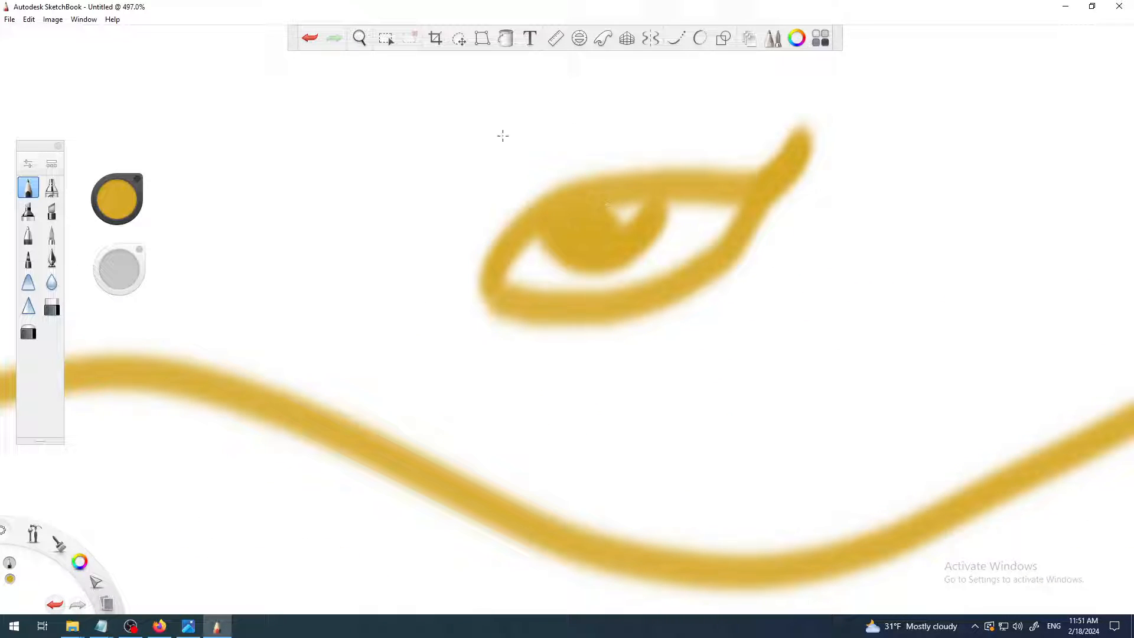
{"action": "left_click", "coordinate": [310, 38]}
{"action": "left_click", "coordinate": [310, 38]}
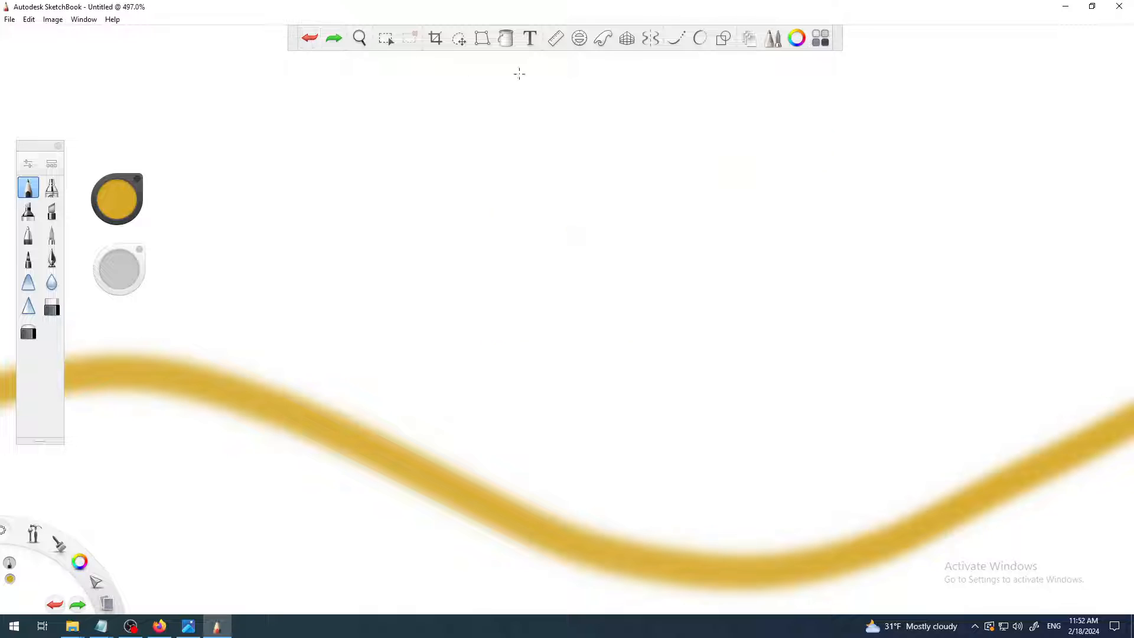
- Turn on Predictive Stroke at level 2, try drawing a small eye-like outline above the top wavy line, and undo it
{"action": "left_click", "coordinate": [702, 41]}
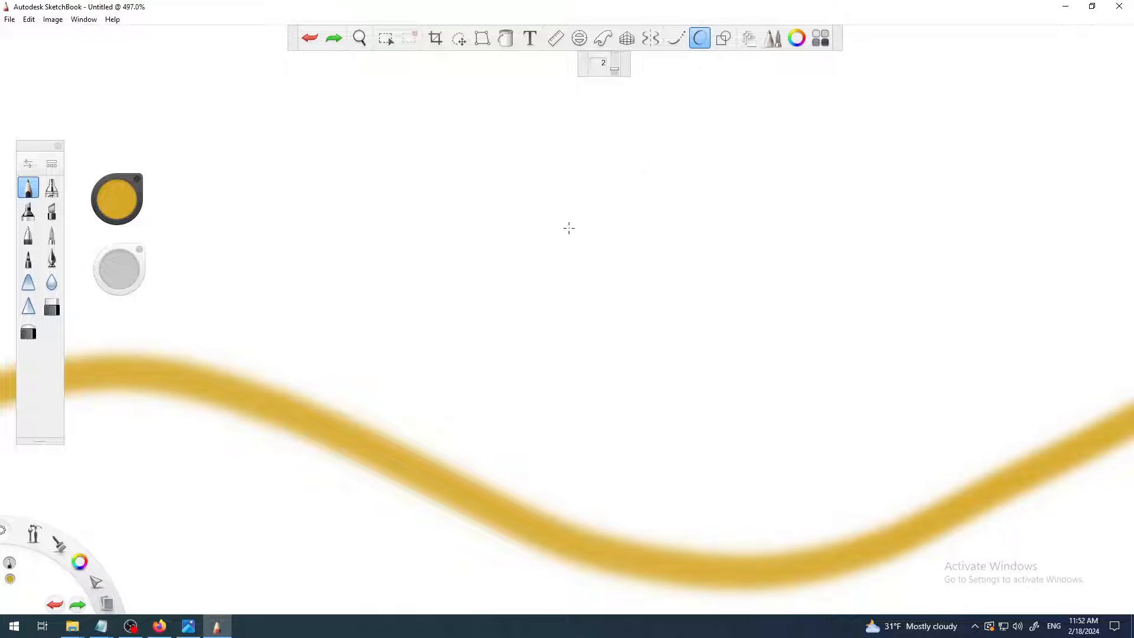
{"action": "mouse_move", "coordinate": [520, 301]}
{"action": "left_mouse_down"}
{"action": "mouse_move", "coordinate": [550, 235]}
{"action": "mouse_move", "coordinate": [629, 209]}
{"action": "mouse_move", "coordinate": [731, 216]}
{"action": "mouse_move", "coordinate": [795, 150]}
{"action": "mouse_move", "coordinate": [691, 279]}
{"action": "mouse_move", "coordinate": [613, 296]}
{"action": "mouse_move", "coordinate": [527, 288]}
{"action": "left_mouse_up"}
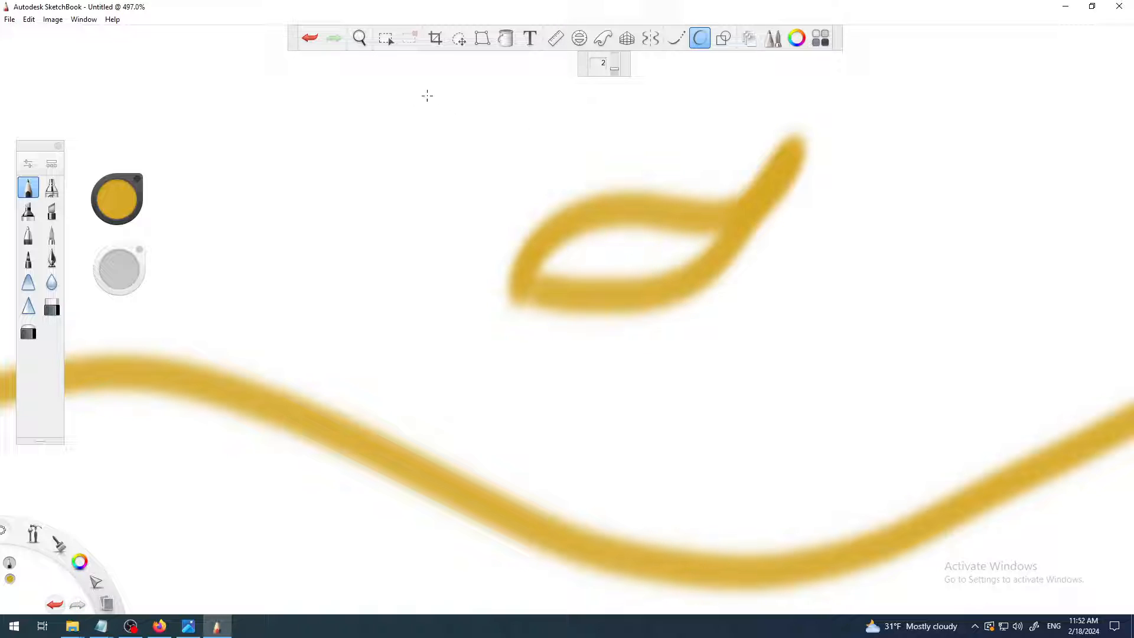
{"action": "left_click", "coordinate": [310, 39]}
{"action": "scroll", "coordinate": [602, 286], "scroll_direction": "down", "scroll_amount": 3}
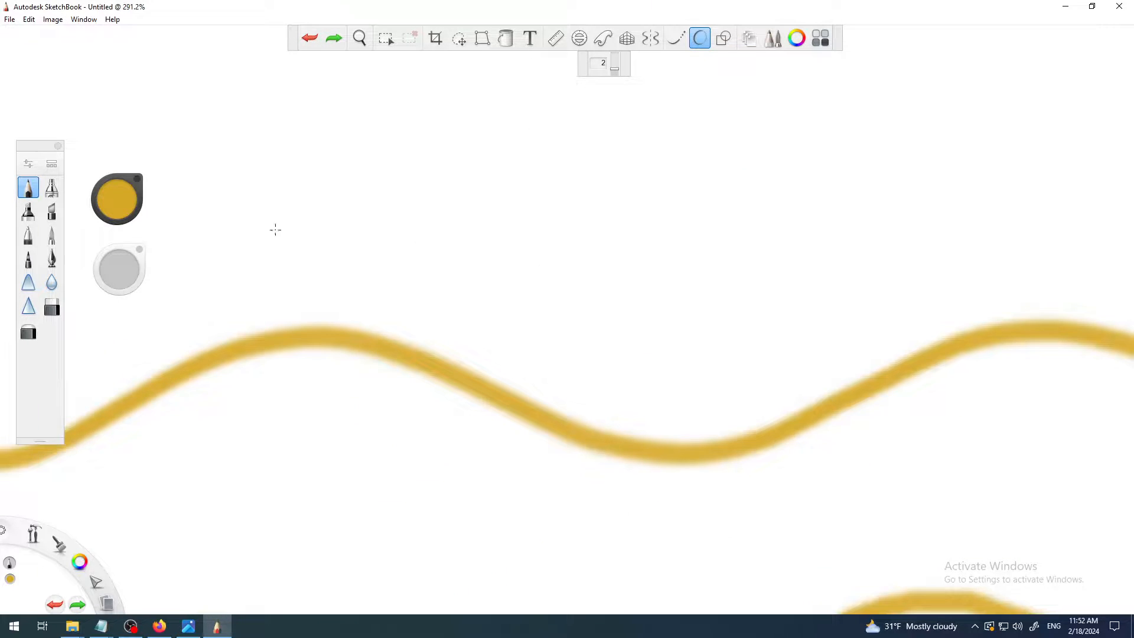
- Try drawing a larger closed leaf shape with a pointed tip above the top wavy line using Predictive Stroke, and undo it
{"action": "mouse_move", "coordinate": [525, 303]}
{"action": "left_mouse_down"}
{"action": "mouse_move", "coordinate": [547, 254]}
{"action": "mouse_move", "coordinate": [594, 222]}
{"action": "mouse_move", "coordinate": [688, 209]}
{"action": "mouse_move", "coordinate": [768, 166]}
{"action": "mouse_move", "coordinate": [802, 126]}
{"action": "mouse_move", "coordinate": [725, 299]}
{"action": "mouse_move", "coordinate": [642, 325]}
{"action": "mouse_move", "coordinate": [523, 307]}
{"action": "left_mouse_up"}
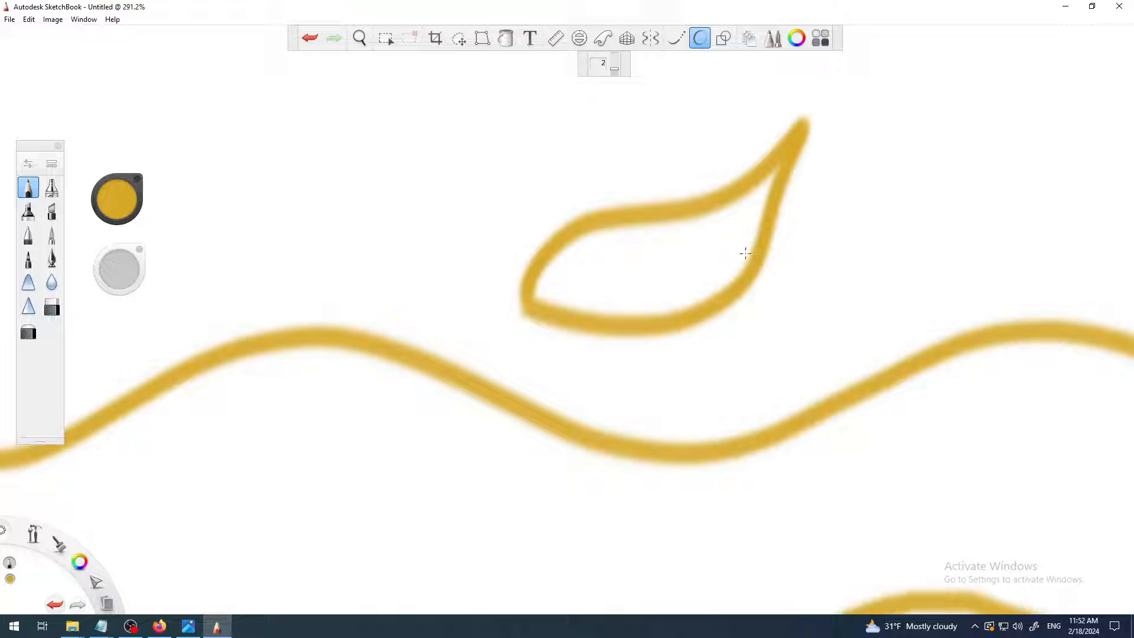
{"action": "scroll", "coordinate": [744, 252], "scroll_direction": "up", "scroll_amount": 3}
{"action": "scroll", "coordinate": [745, 253], "scroll_direction": "down", "scroll_amount": 6}
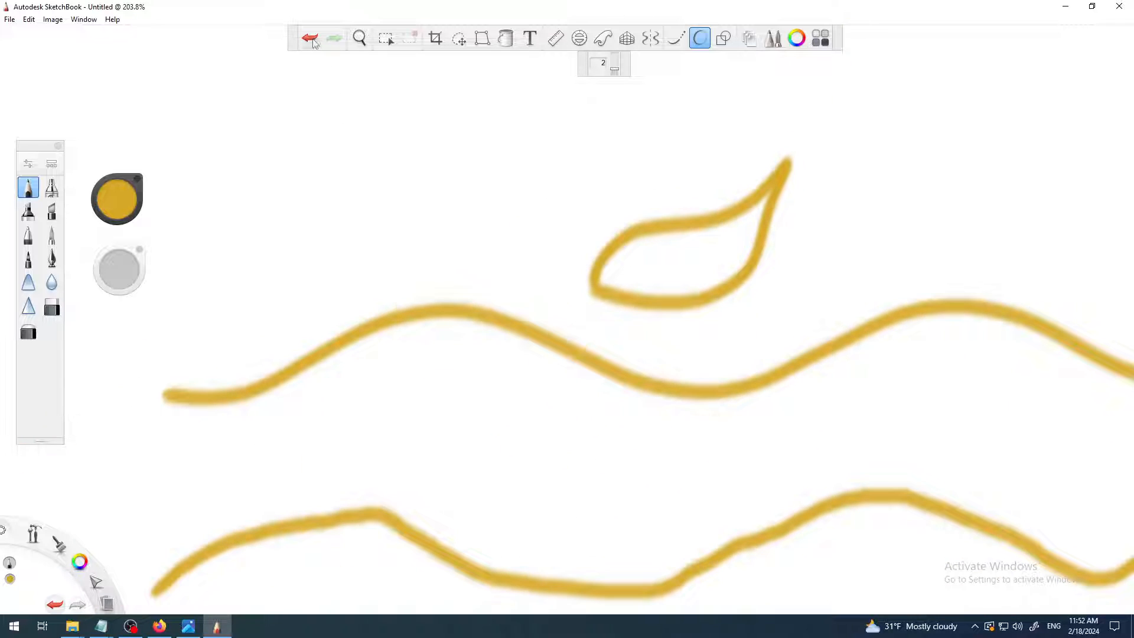
{"action": "key", "text": "ctrl+z"}
- Try drawing a short squiggle with upturned ends above the top wavy line, and undo it
{"action": "scroll", "coordinate": [548, 232], "scroll_direction": "up", "scroll_amount": 4}
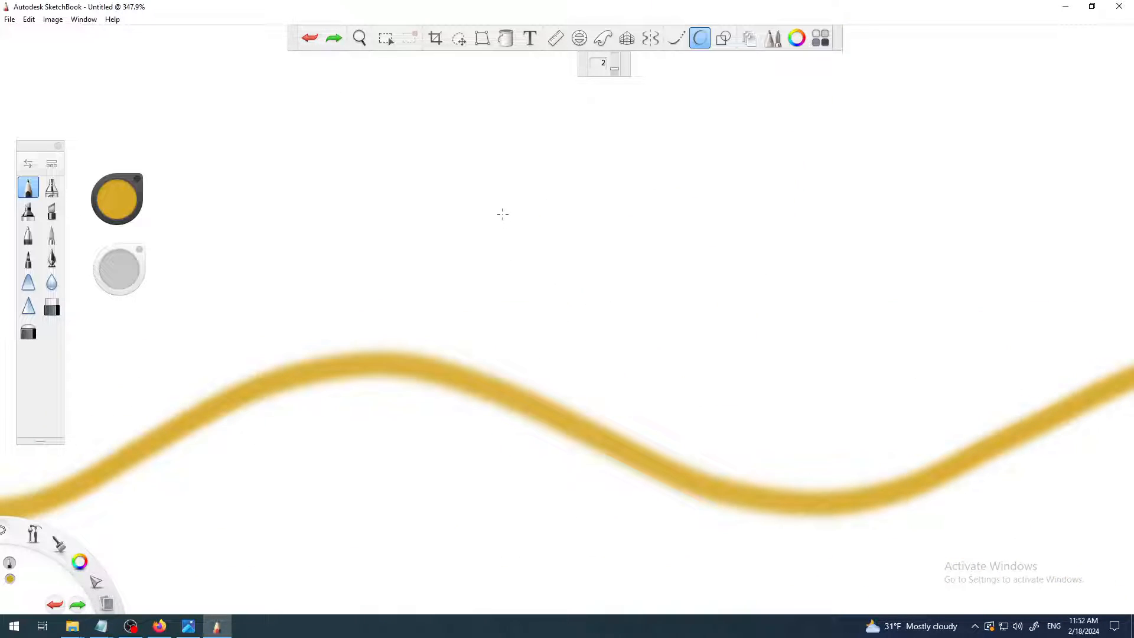
{"action": "mouse_move", "coordinate": [512, 187]}
{"action": "left_mouse_down"}
{"action": "mouse_move", "coordinate": [492, 235]}
{"action": "mouse_move", "coordinate": [570, 247]}
{"action": "mouse_move", "coordinate": [619, 289]}
{"action": "mouse_move", "coordinate": [796, 254]}
{"action": "mouse_move", "coordinate": [825, 236]}
{"action": "mouse_move", "coordinate": [802, 181]}
{"action": "left_mouse_up"}
{"action": "scroll", "coordinate": [722, 180], "scroll_direction": "down", "scroll_amount": 5}
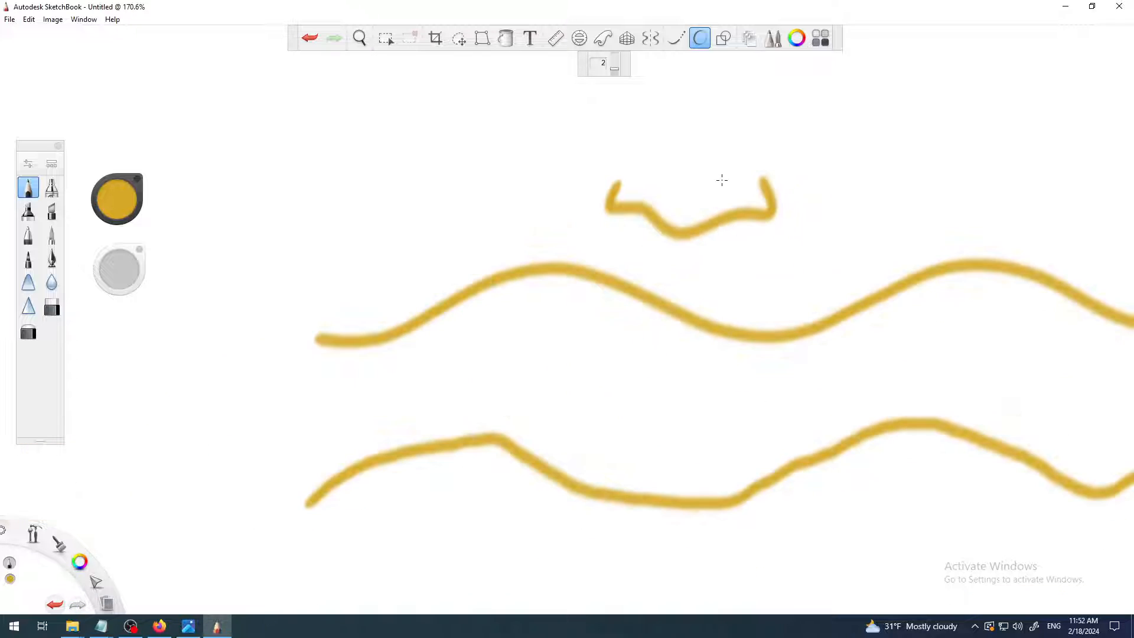
{"action": "left_click", "coordinate": [309, 38]}
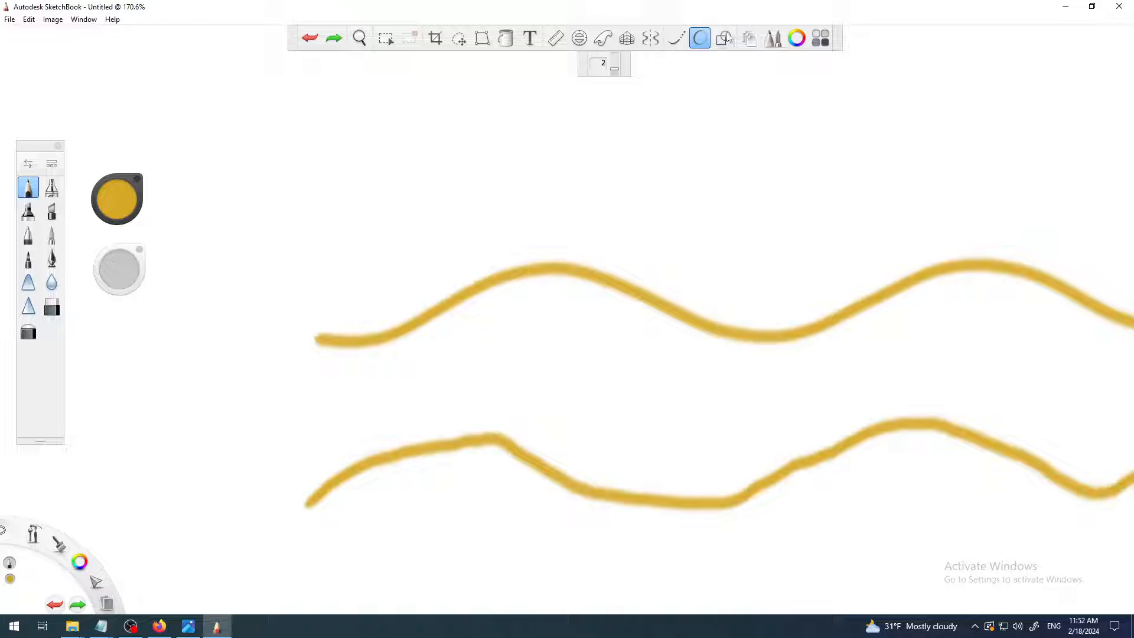
- Switch to Photos to view the Predictive Stroke title image k4a_416.jpg, and return to SketchBook
{"action": "left_click", "coordinate": [132, 626]}
{"action": "mouse_move", "coordinate": [195, 632]}
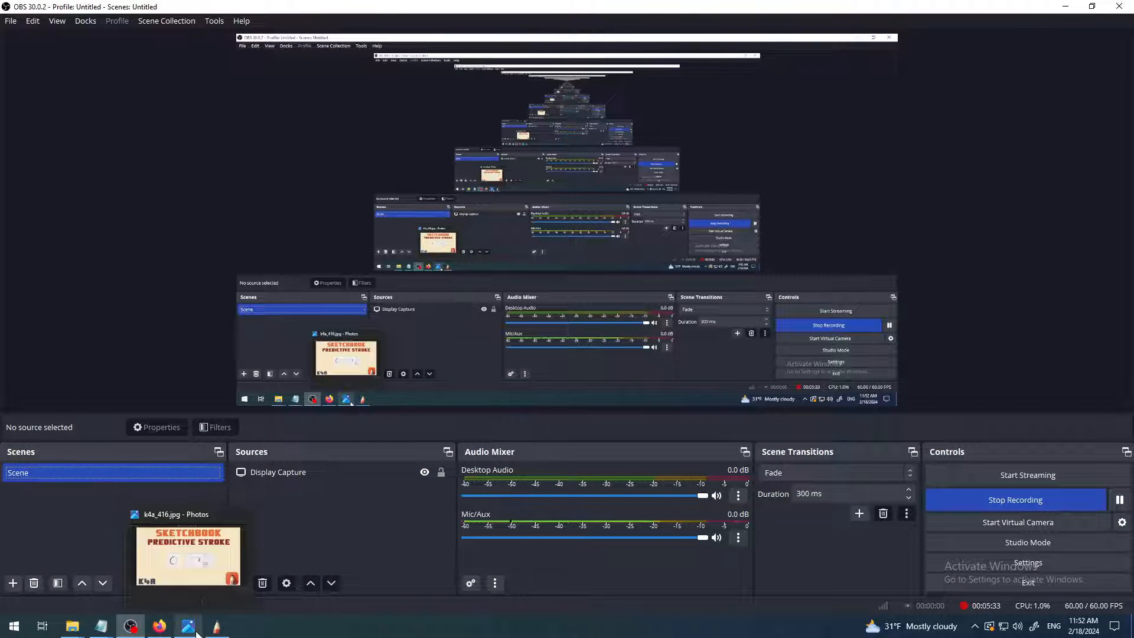
{"action": "left_click", "coordinate": [198, 633]}
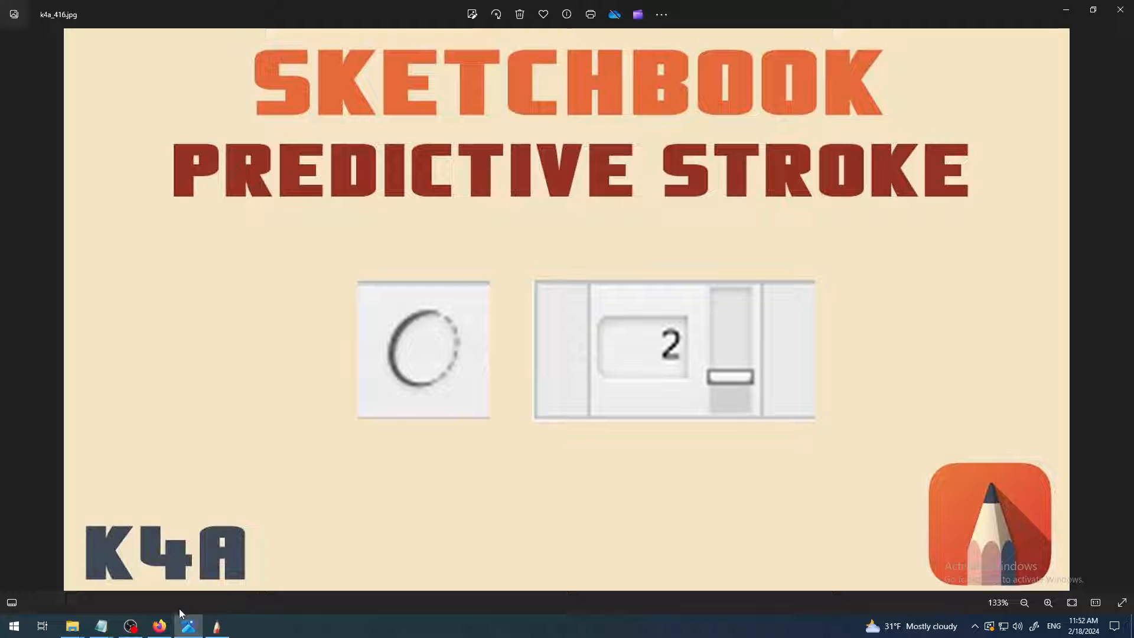
{"action": "left_click", "coordinate": [217, 626]}
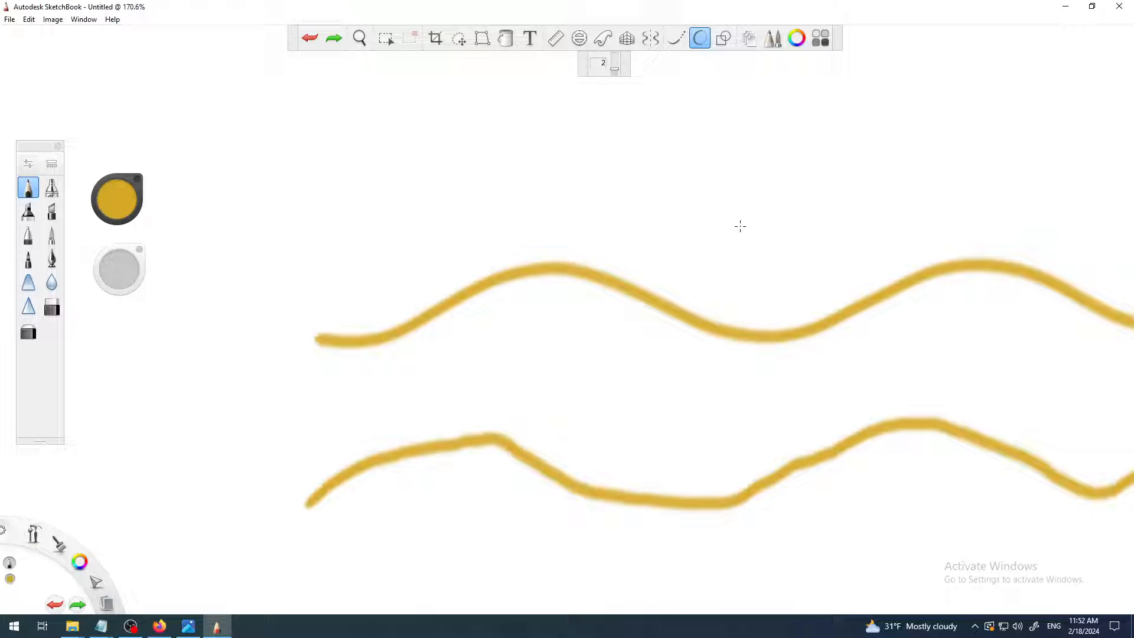
- Start a new blank sketch, discarding the unsaved drawing of the three wavy lines
{"action": "scroll", "coordinate": [741, 226], "scroll_direction": "down", "scroll_amount": 4}
{"action": "key", "text": "space"}
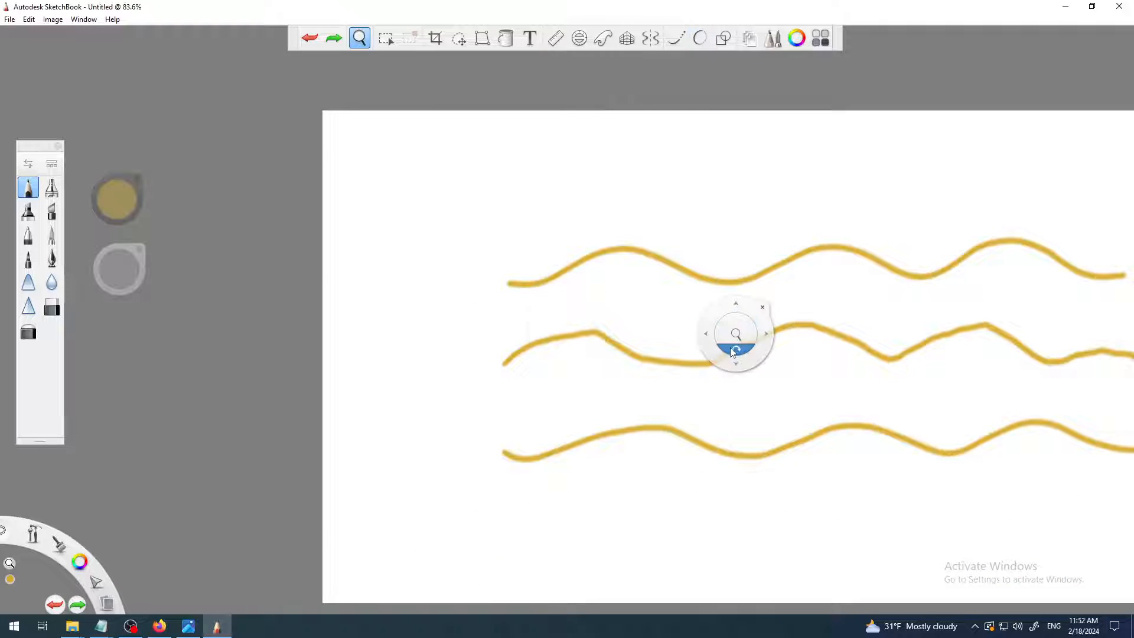
{"action": "left_click_drag", "start_coordinate": [734, 368], "coordinate": [534, 348]}
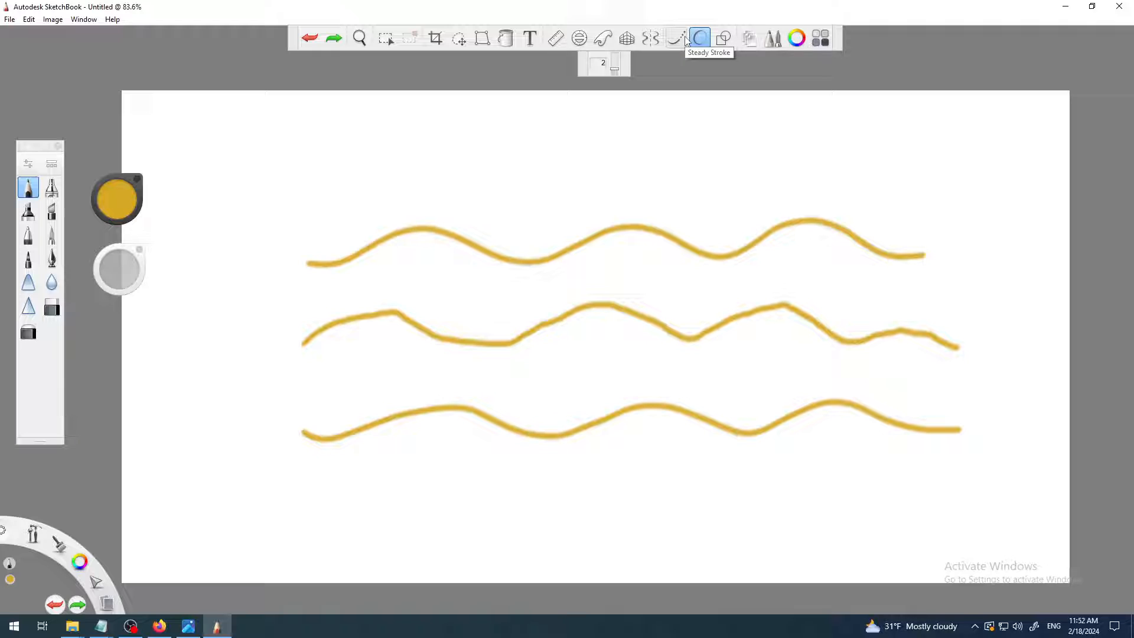
{"action": "left_click", "coordinate": [9, 18]}
{"action": "left_click", "coordinate": [52, 19]}
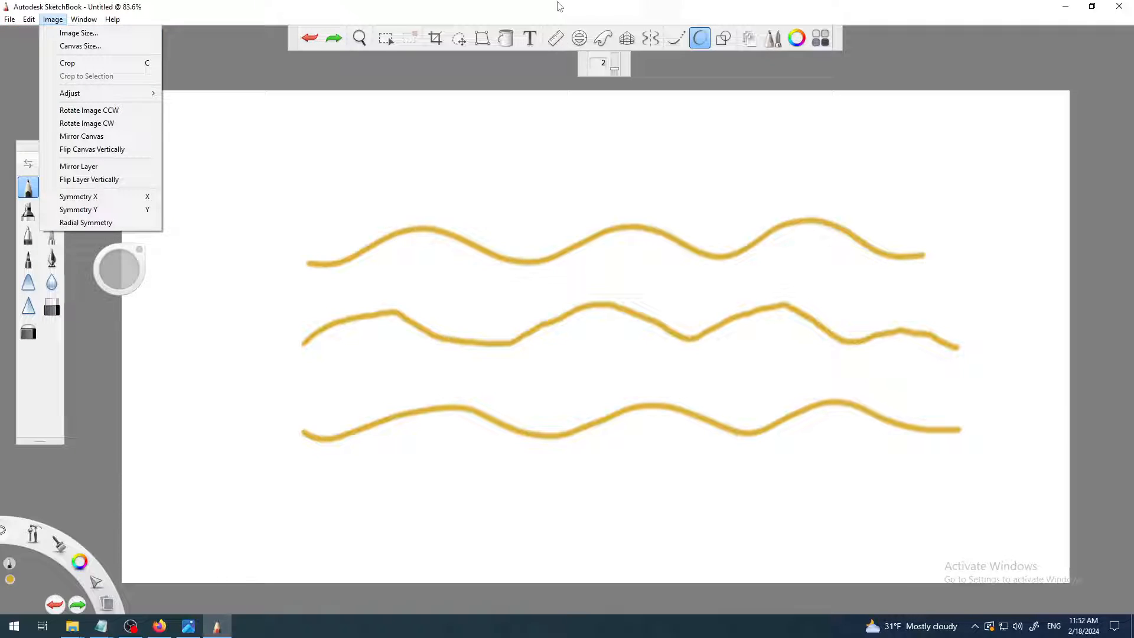
{"action": "left_click", "coordinate": [21, 34]}
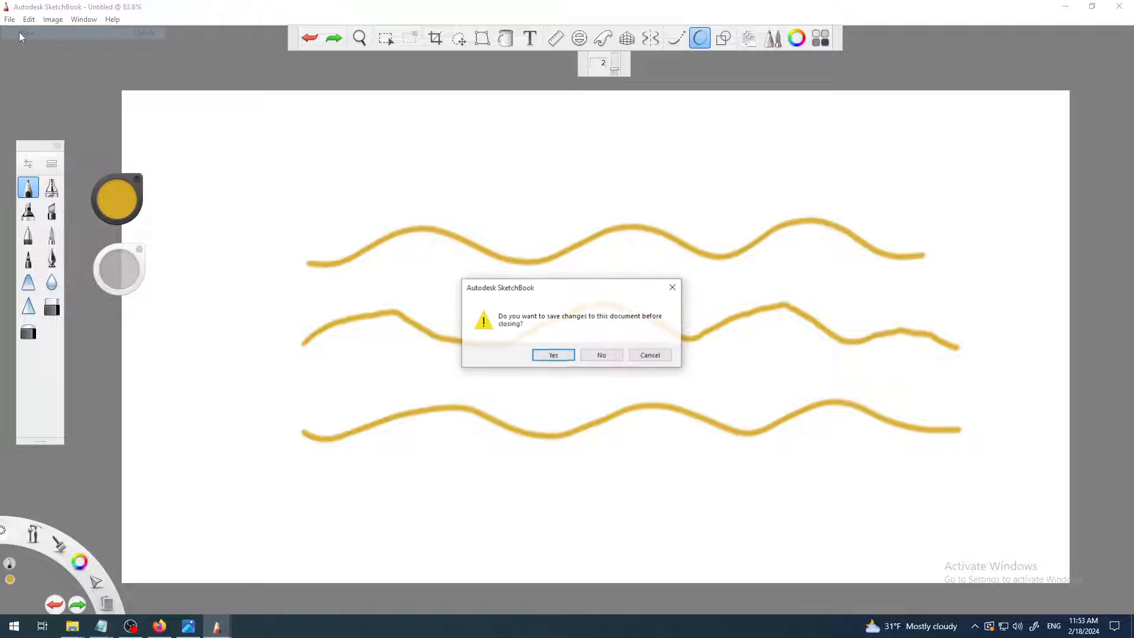
{"action": "left_click", "coordinate": [603, 356]}
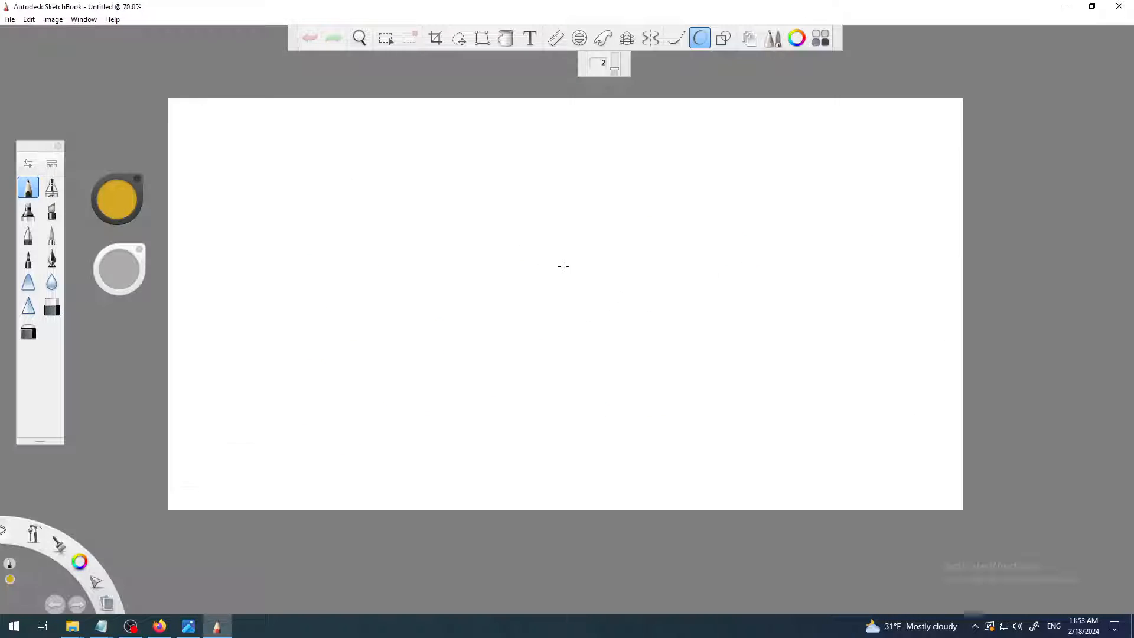
- Turn off Predictive Stroke and draw a zigzag line with three peaks across the upper canvas with Steady Stroke at 40
{"action": "scroll", "coordinate": [565, 263], "scroll_direction": "up", "scroll_amount": 1}
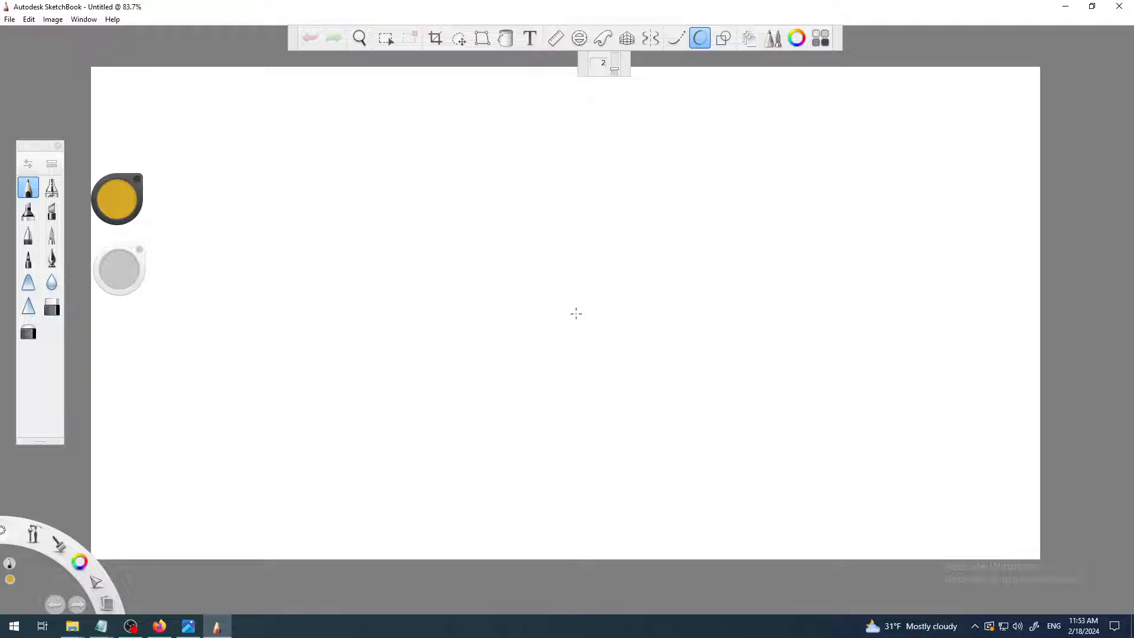
{"action": "key", "text": "space"}
{"action": "mouse_move", "coordinate": [580, 346]}
{"action": "left_mouse_down"}
{"action": "mouse_move", "coordinate": [643, 410]}
{"action": "mouse_move", "coordinate": [624, 356]}
{"action": "left_mouse_up"}
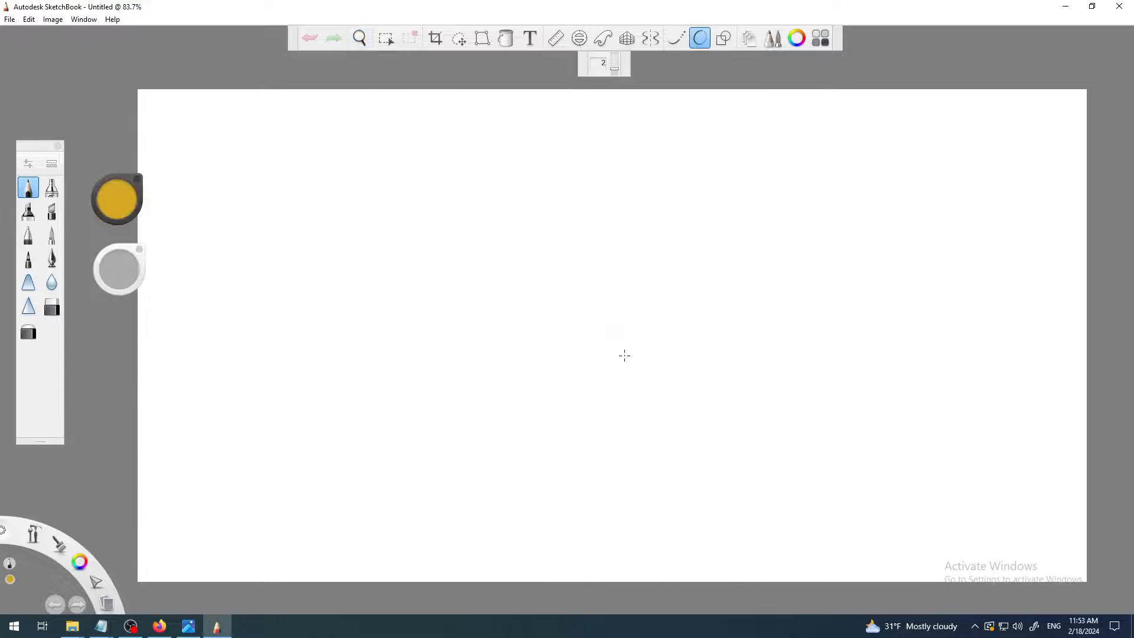
{"action": "left_click", "coordinate": [703, 37]}
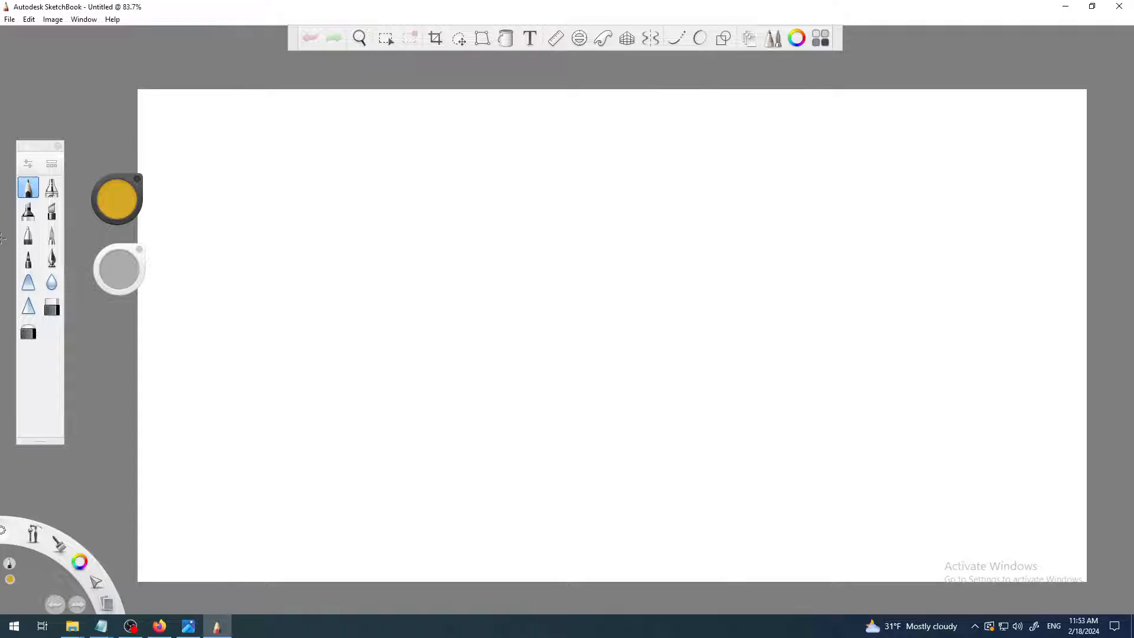
{"action": "left_click", "coordinate": [676, 39]}
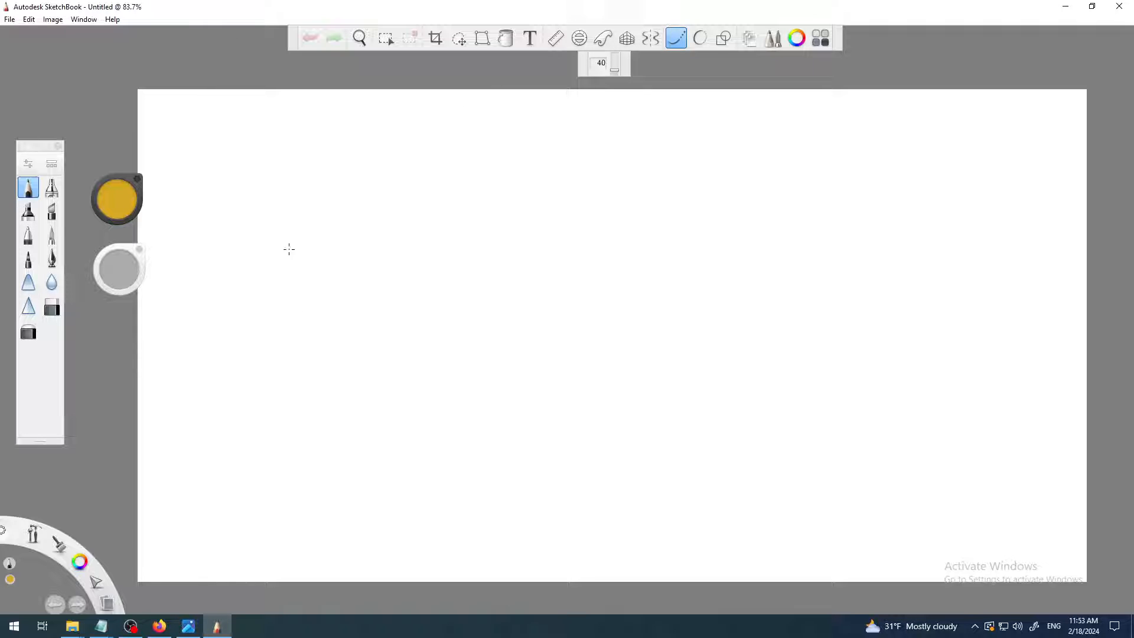
{"action": "mouse_move", "coordinate": [289, 248]}
{"action": "left_mouse_down"}
{"action": "mouse_move", "coordinate": [385, 149]}
{"action": "mouse_move", "coordinate": [441, 231]}
{"action": "mouse_move", "coordinate": [488, 273]}
{"action": "mouse_move", "coordinate": [521, 221]}
{"action": "mouse_move", "coordinate": [599, 149]}
{"action": "mouse_move", "coordinate": [714, 279]}
{"action": "mouse_move", "coordinate": [827, 141]}
{"action": "mouse_move", "coordinate": [875, 202]}
{"action": "mouse_move", "coordinate": [959, 261]}
{"action": "left_mouse_up"}
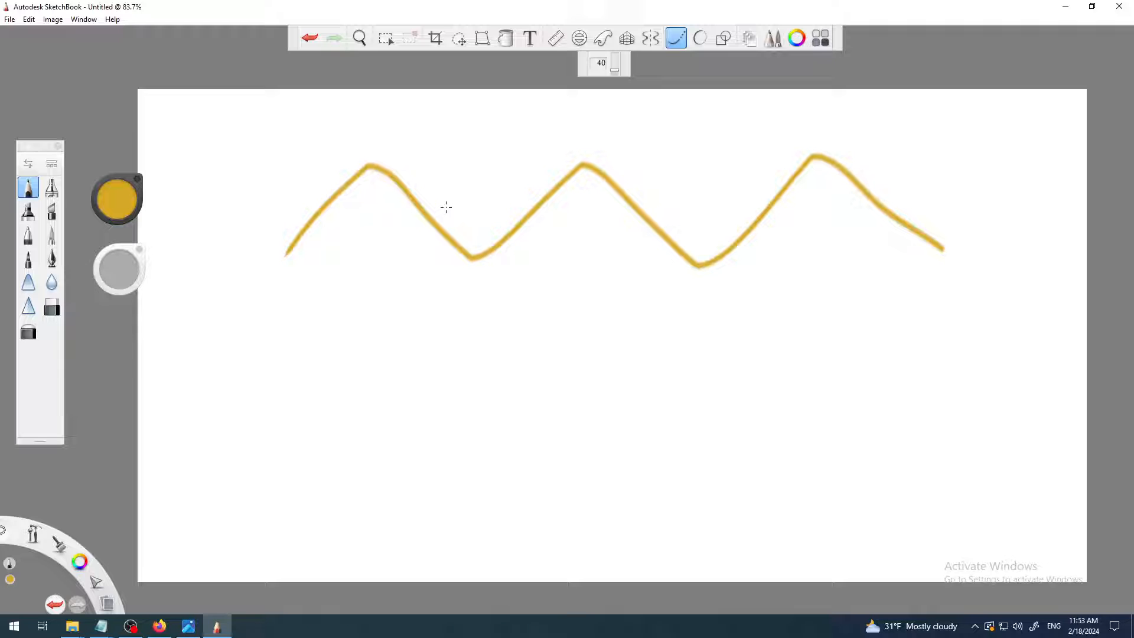
{"action": "scroll", "coordinate": [499, 197], "scroll_direction": "up", "scroll_amount": 5}
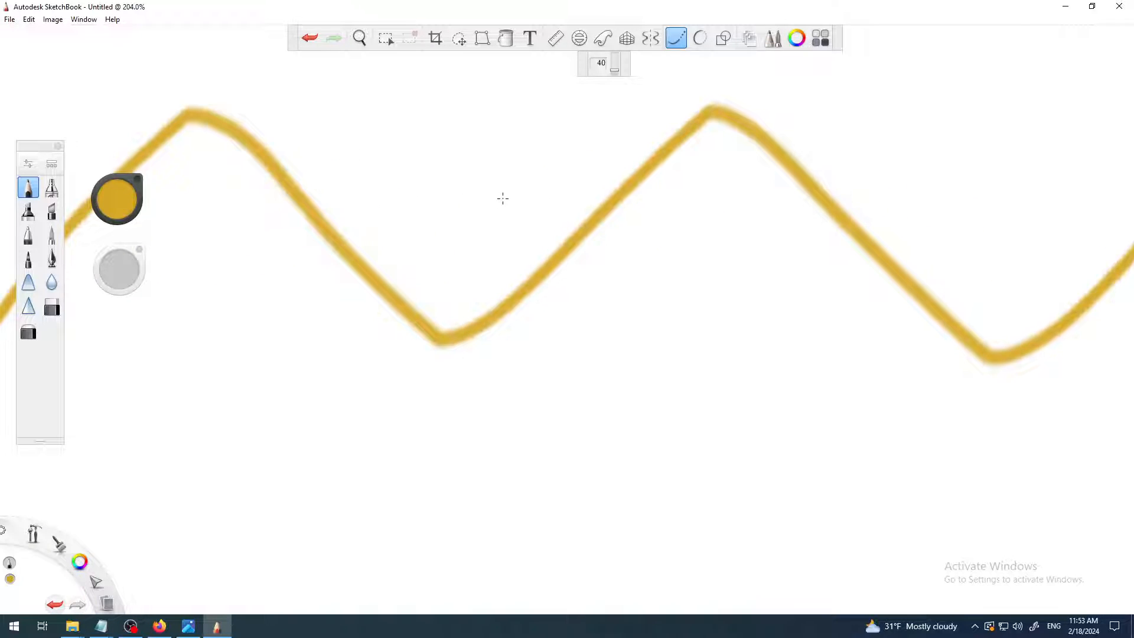
{"action": "scroll", "coordinate": [646, 203], "scroll_direction": "down", "scroll_amount": 5}
{"action": "scroll", "coordinate": [698, 206], "scroll_direction": "up", "scroll_amount": 1}
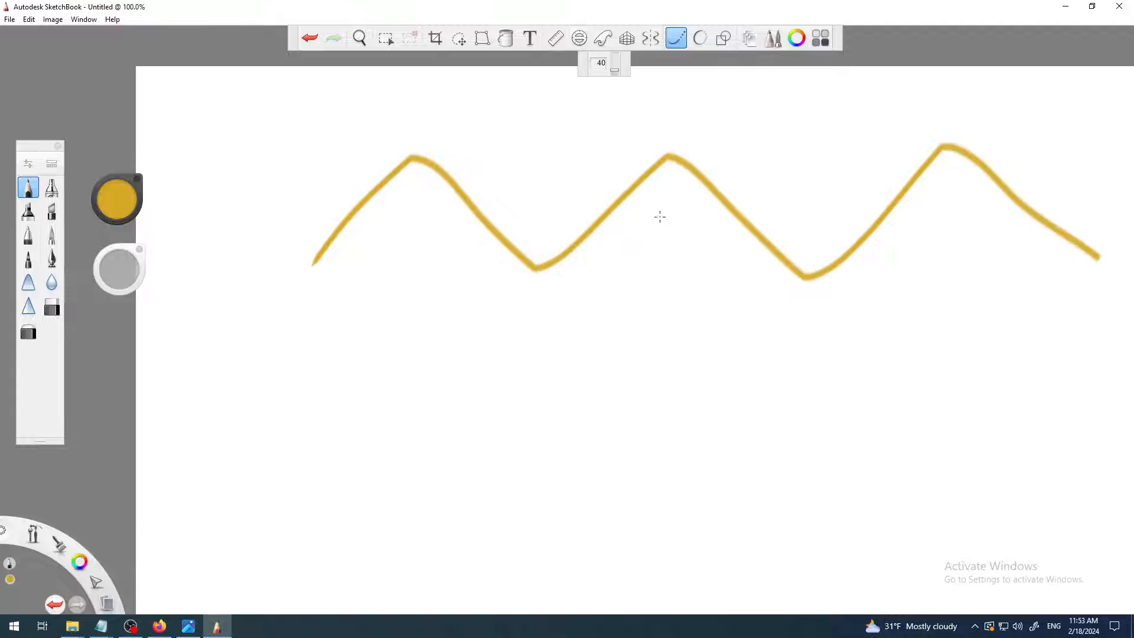
- Draw a single sharp peak beside the start of the zigzag with Steady Stroke at 40, and inspect its tip up close
{"action": "mouse_move", "coordinate": [183, 230]}
{"action": "left_mouse_down"}
{"action": "mouse_move", "coordinate": [283, 108]}
{"action": "mouse_move", "coordinate": [269, 122]}
{"action": "mouse_move", "coordinate": [336, 227]}
{"action": "left_mouse_up"}
{"action": "scroll", "coordinate": [249, 119], "scroll_direction": "up", "scroll_amount": 7}
{"action": "scroll", "coordinate": [339, 171], "scroll_direction": "up", "scroll_amount": 4}
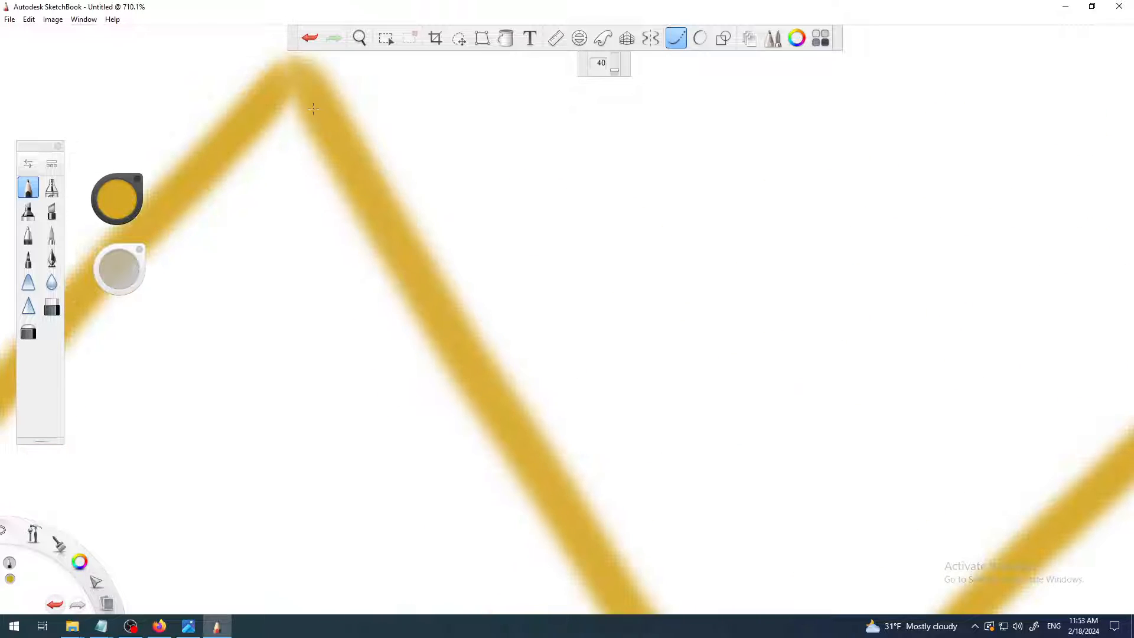
{"action": "key", "text": "space"}
{"action": "left_click_drag", "start_coordinate": [341, 138], "coordinate": [298, 309]}
{"action": "scroll", "coordinate": [298, 309], "scroll_direction": "down", "scroll_amount": 12}
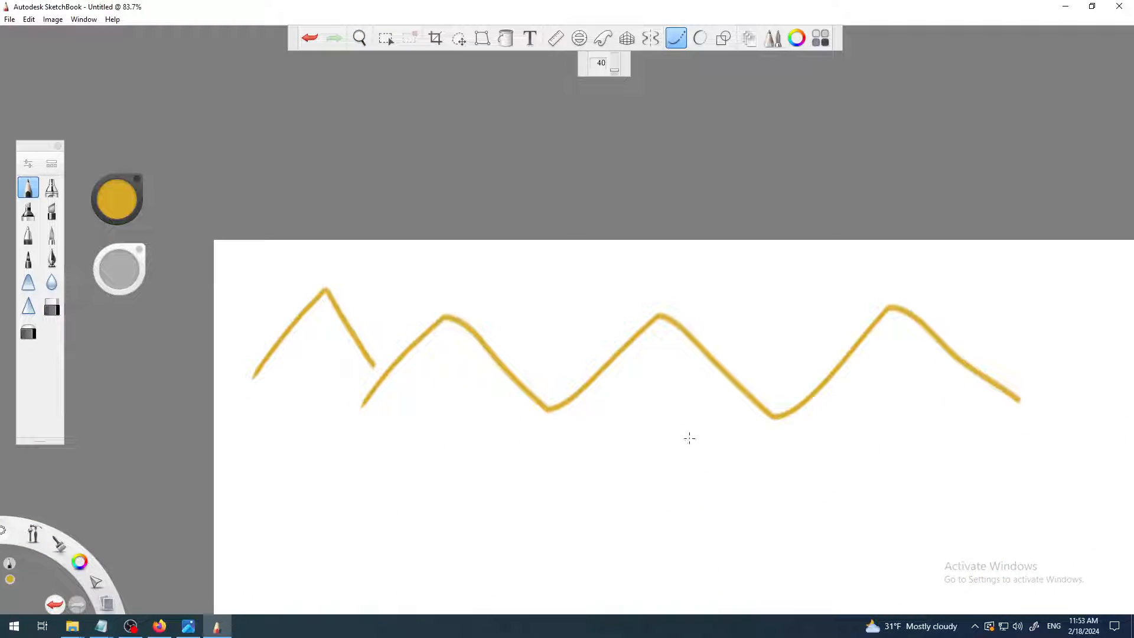
{"action": "key", "text": "space"}
{"action": "left_click_drag", "start_coordinate": [691, 432], "coordinate": [628, 284]}
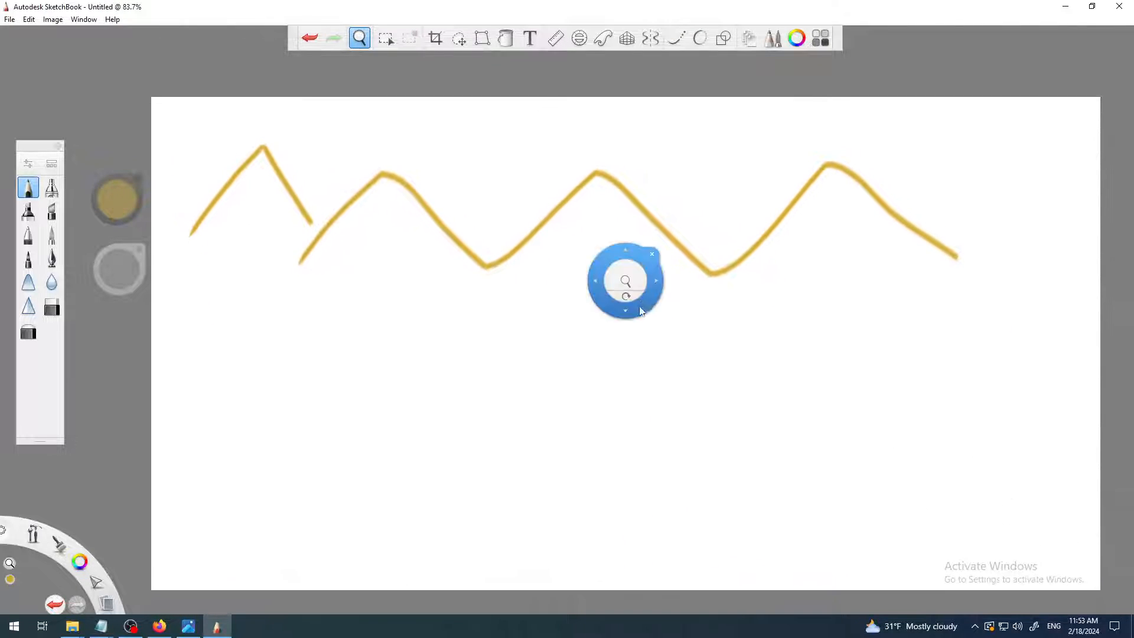
- Try drawing an unassisted wavy line below the zigzag with both stroke aids off, and undo it
{"action": "left_click", "coordinate": [699, 39]}
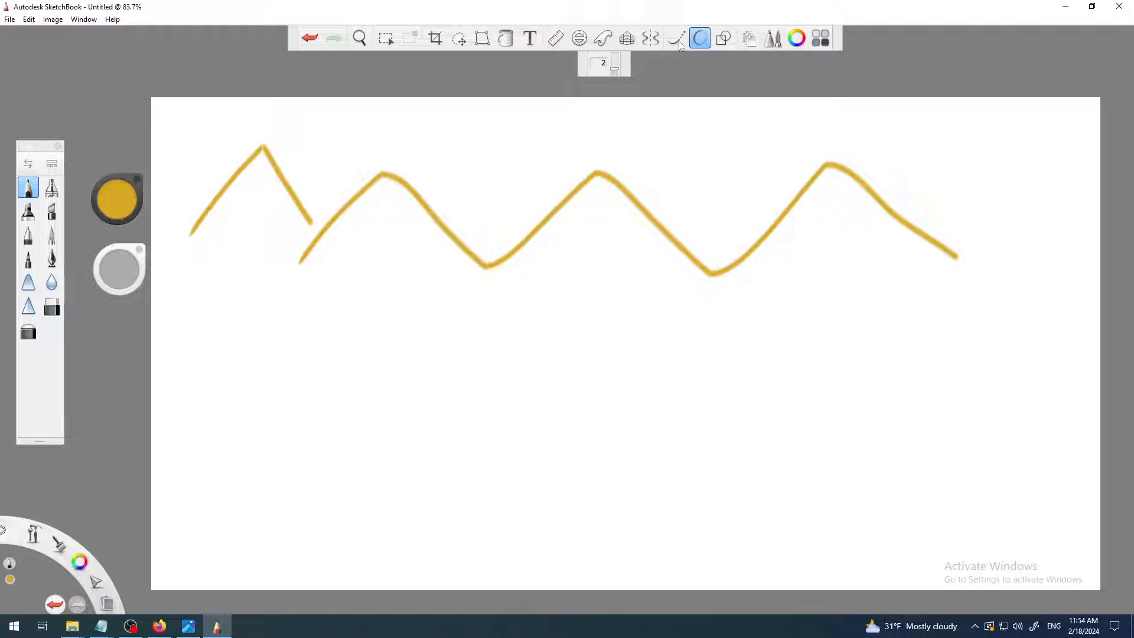
{"action": "left_click", "coordinate": [700, 38]}
{"action": "mouse_move", "coordinate": [314, 345]}
{"action": "left_mouse_down"}
{"action": "mouse_move", "coordinate": [372, 353]}
{"action": "mouse_move", "coordinate": [458, 296]}
{"action": "mouse_move", "coordinate": [586, 350]}
{"action": "mouse_move", "coordinate": [707, 302]}
{"action": "mouse_move", "coordinate": [793, 304]}
{"action": "mouse_move", "coordinate": [887, 341]}
{"action": "mouse_move", "coordinate": [1058, 308]}
{"action": "left_mouse_up"}
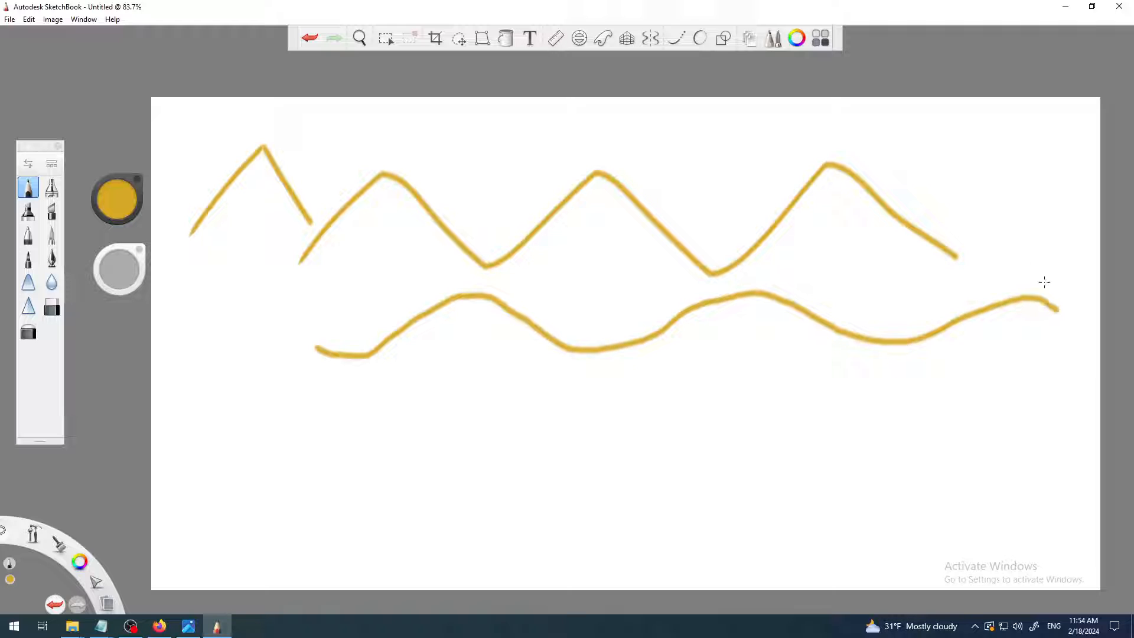
{"action": "left_click", "coordinate": [310, 37]}
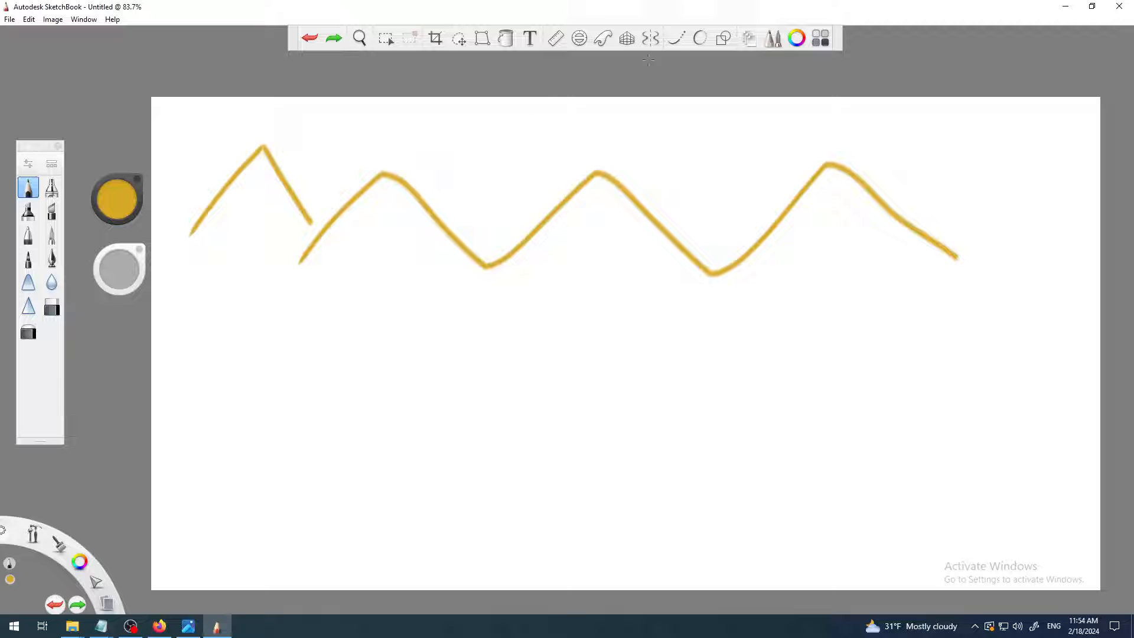
- Draw a second zigzag line below the first with Predictive Stroke at level 2, and examine its rounded and sharp peaks up close
{"action": "left_click", "coordinate": [700, 38]}
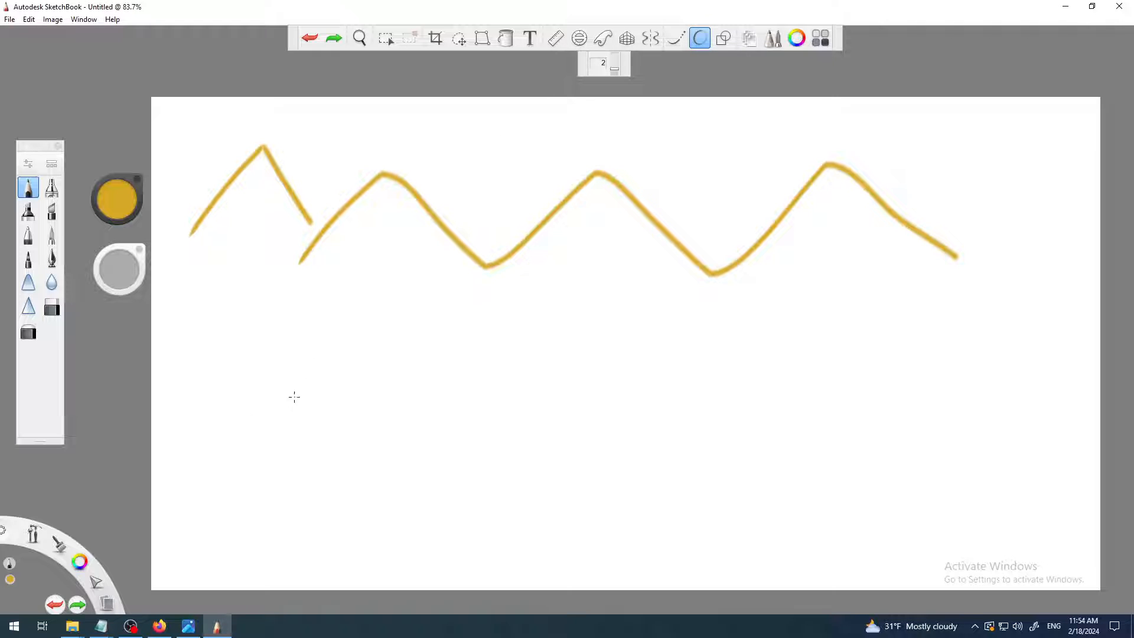
{"action": "mouse_move", "coordinate": [286, 409]}
{"action": "left_mouse_down"}
{"action": "mouse_move", "coordinate": [380, 304]}
{"action": "mouse_move", "coordinate": [482, 394]}
{"action": "mouse_move", "coordinate": [523, 386]}
{"action": "mouse_move", "coordinate": [598, 312]}
{"action": "mouse_move", "coordinate": [690, 411]}
{"action": "mouse_move", "coordinate": [777, 309]}
{"action": "mouse_move", "coordinate": [893, 416]}
{"action": "left_mouse_up"}
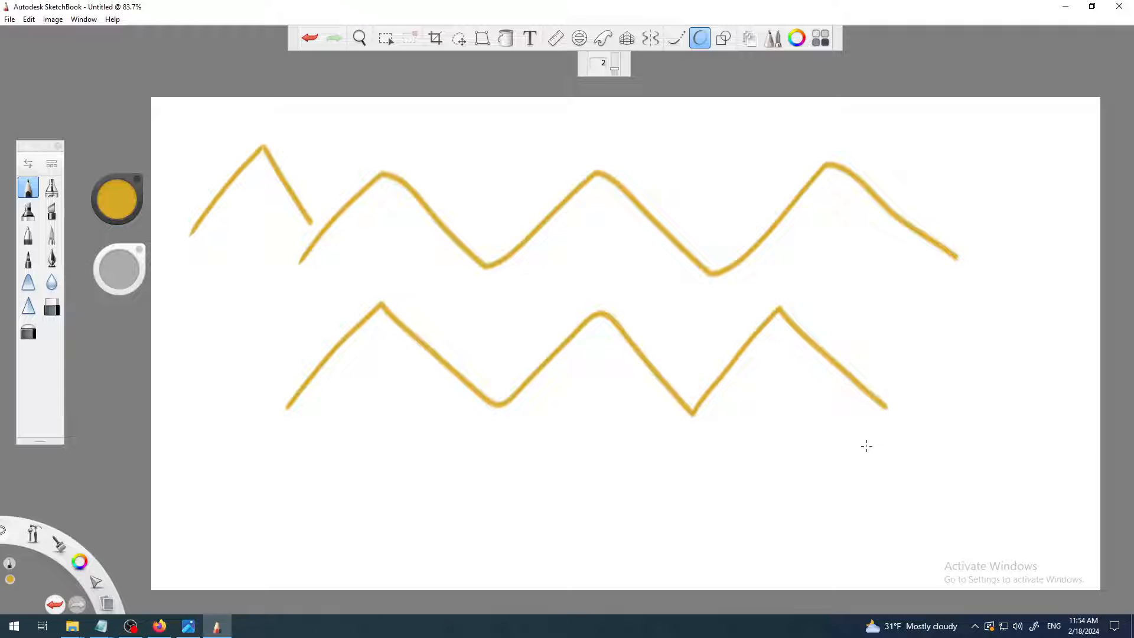
{"action": "scroll", "coordinate": [627, 283], "scroll_direction": "up", "scroll_amount": 8}
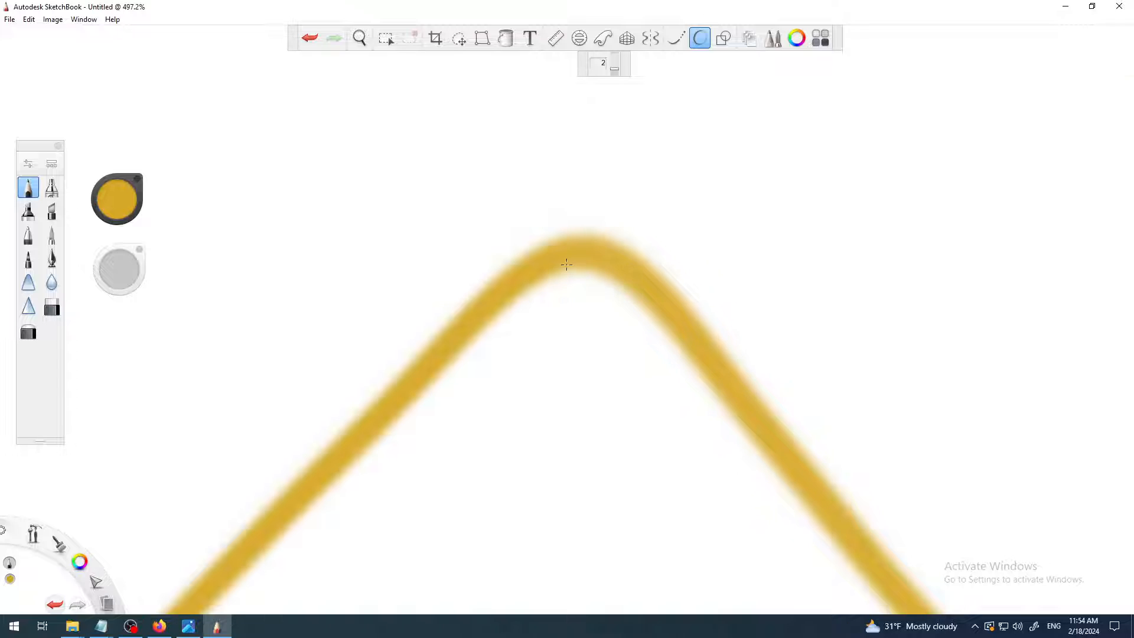
{"action": "scroll", "coordinate": [567, 265], "scroll_direction": "down", "scroll_amount": 7}
{"action": "scroll", "coordinate": [937, 253], "scroll_direction": "up", "scroll_amount": 7}
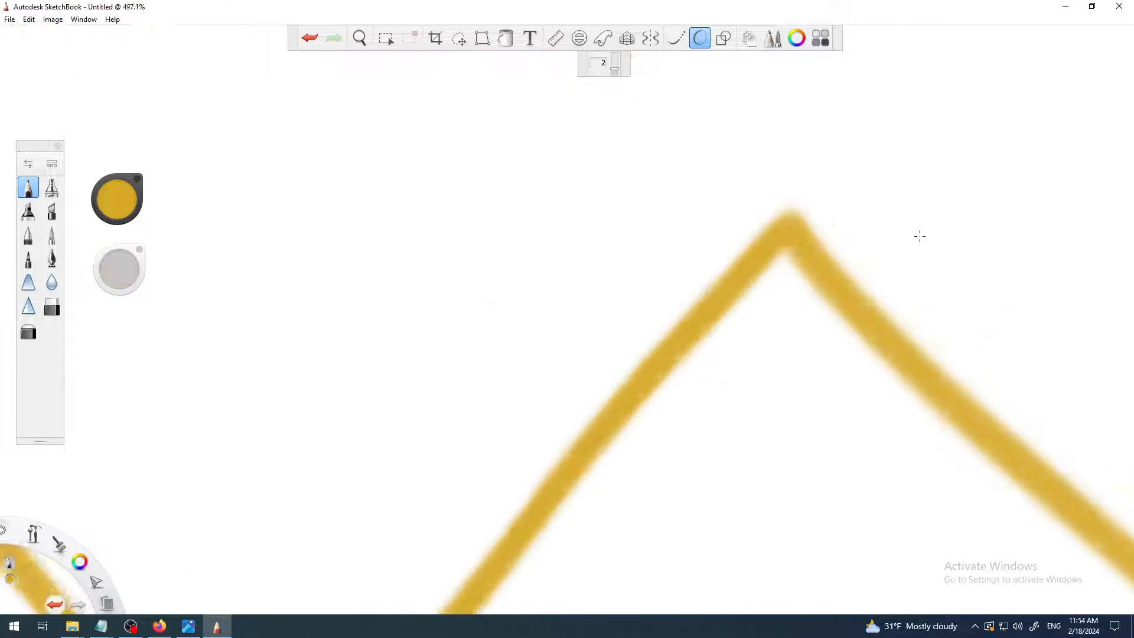
{"action": "scroll", "coordinate": [828, 231], "scroll_direction": "down", "scroll_amount": 8}
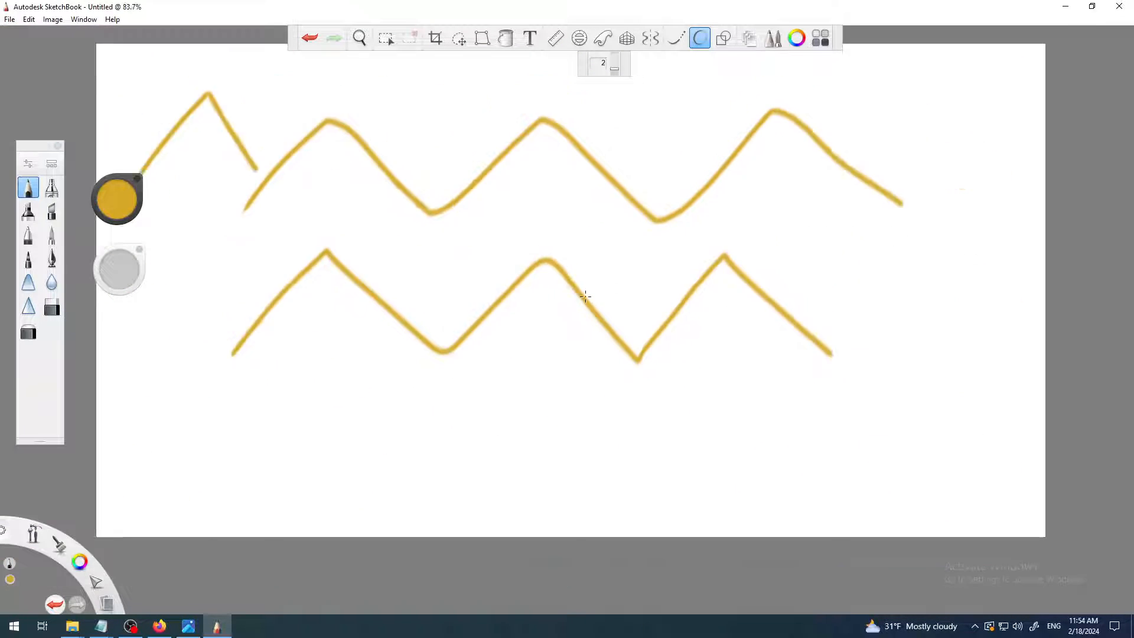
{"action": "scroll", "coordinate": [516, 317], "scroll_direction": "up", "scroll_amount": 1}
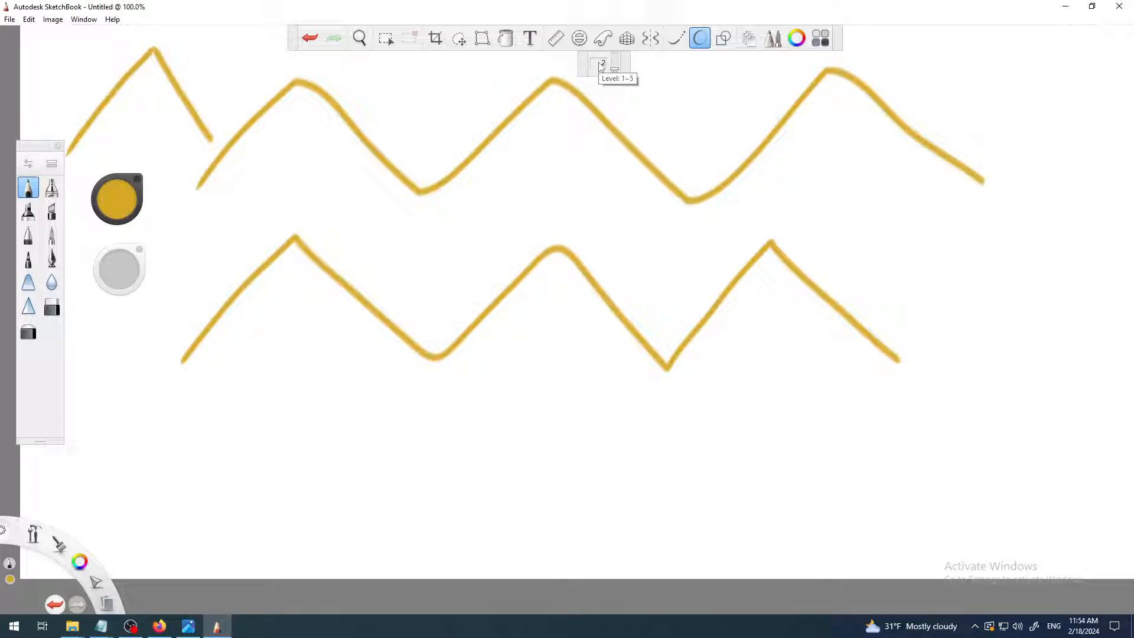
- Try a third zigzag line along the lower canvas with Predictive Stroke at level 5, inspect its corners, and undo it
{"action": "left_click_drag", "start_coordinate": [615, 71], "coordinate": [615, 52]}
{"action": "scroll", "coordinate": [502, 325], "scroll_direction": "down", "scroll_amount": 1}
{"action": "scroll", "coordinate": [432, 400], "scroll_direction": "up", "scroll_amount": 1}
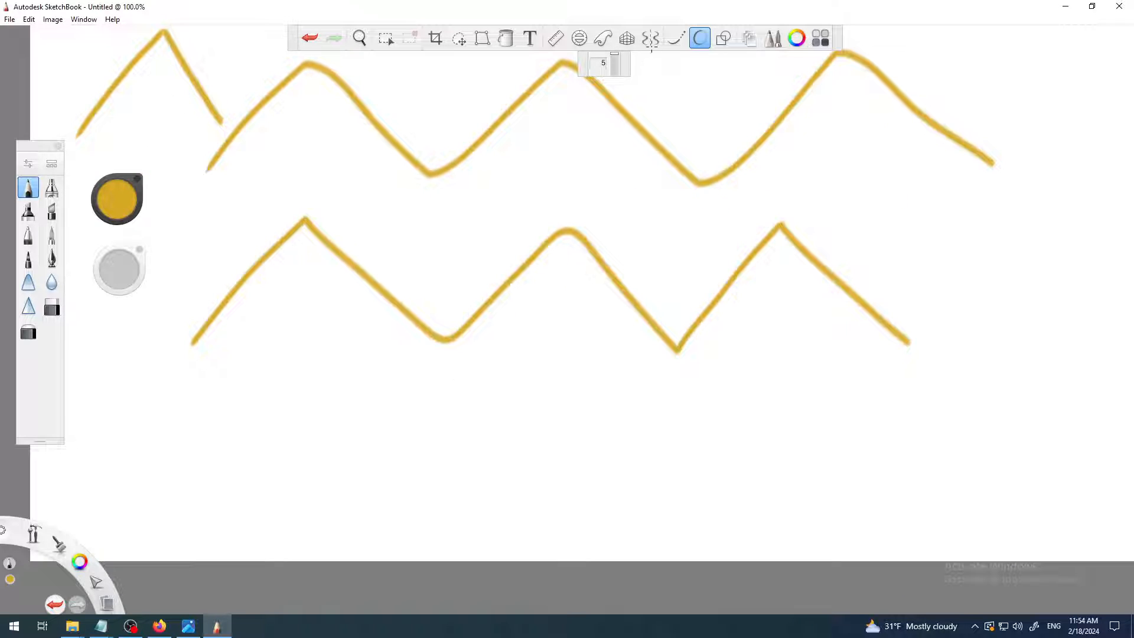
{"action": "mouse_move", "coordinate": [254, 503]}
{"action": "left_mouse_down"}
{"action": "mouse_move", "coordinate": [329, 390]}
{"action": "mouse_move", "coordinate": [370, 406]}
{"action": "mouse_move", "coordinate": [450, 491]}
{"action": "mouse_move", "coordinate": [553, 374]}
{"action": "mouse_move", "coordinate": [656, 496]}
{"action": "mouse_move", "coordinate": [735, 375]}
{"action": "mouse_move", "coordinate": [831, 492]}
{"action": "left_mouse_up"}
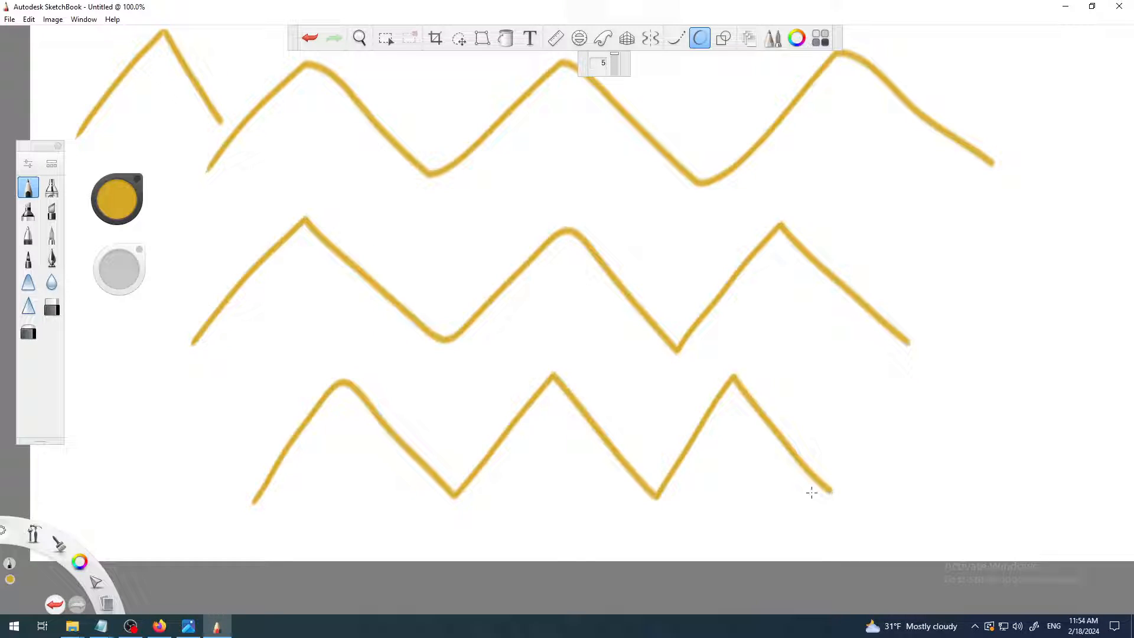
{"action": "scroll", "coordinate": [287, 416], "scroll_direction": "up", "scroll_amount": 4}
{"action": "scroll", "coordinate": [430, 357], "scroll_direction": "down", "scroll_amount": 5}
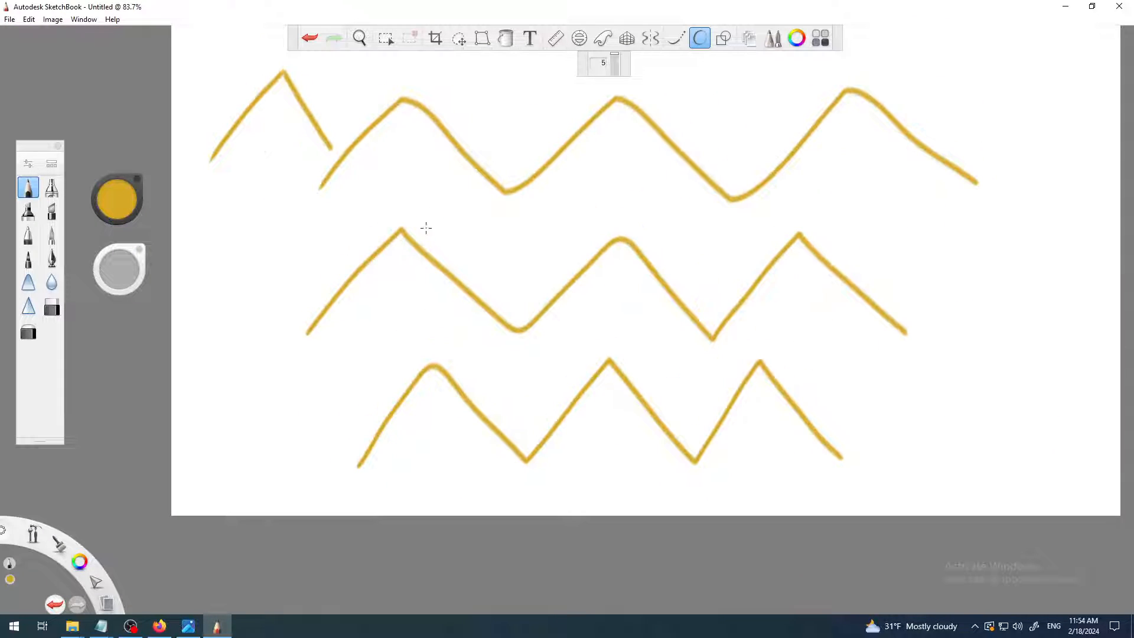
{"action": "left_click", "coordinate": [309, 37]}
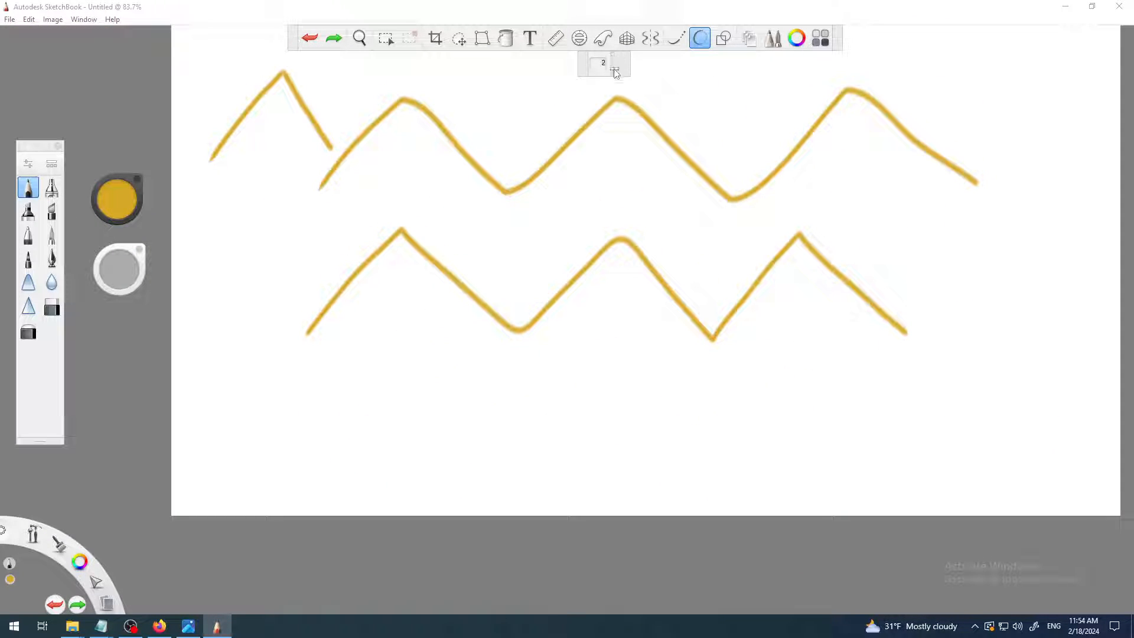
- Try a three-peak zigzag in the same lower area with Predictive Stroke at level 1, and inspect its corners up close
{"action": "left_click_drag", "start_coordinate": [614, 55], "coordinate": [614, 95]}
{"action": "mouse_move", "coordinate": [351, 470]}
{"action": "left_mouse_down"}
{"action": "mouse_move", "coordinate": [441, 351]}
{"action": "mouse_move", "coordinate": [551, 449]}
{"action": "mouse_move", "coordinate": [622, 356]}
{"action": "mouse_move", "coordinate": [725, 450]}
{"action": "mouse_move", "coordinate": [780, 352]}
{"action": "mouse_move", "coordinate": [891, 442]}
{"action": "left_mouse_up"}
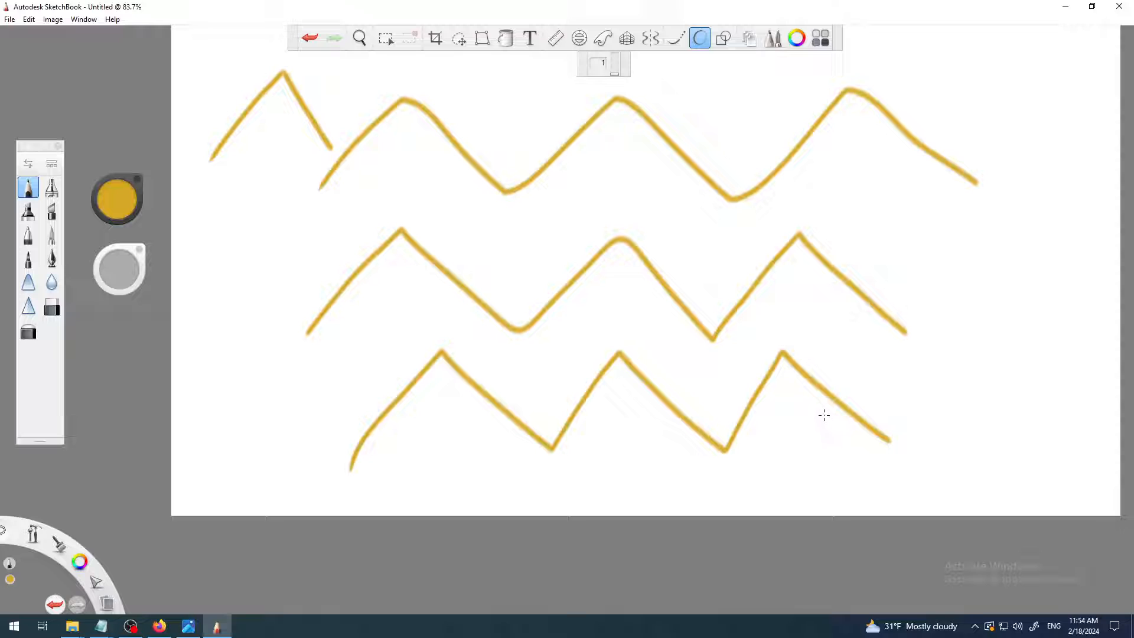
{"action": "scroll", "coordinate": [415, 321], "scroll_direction": "up", "scroll_amount": 3}
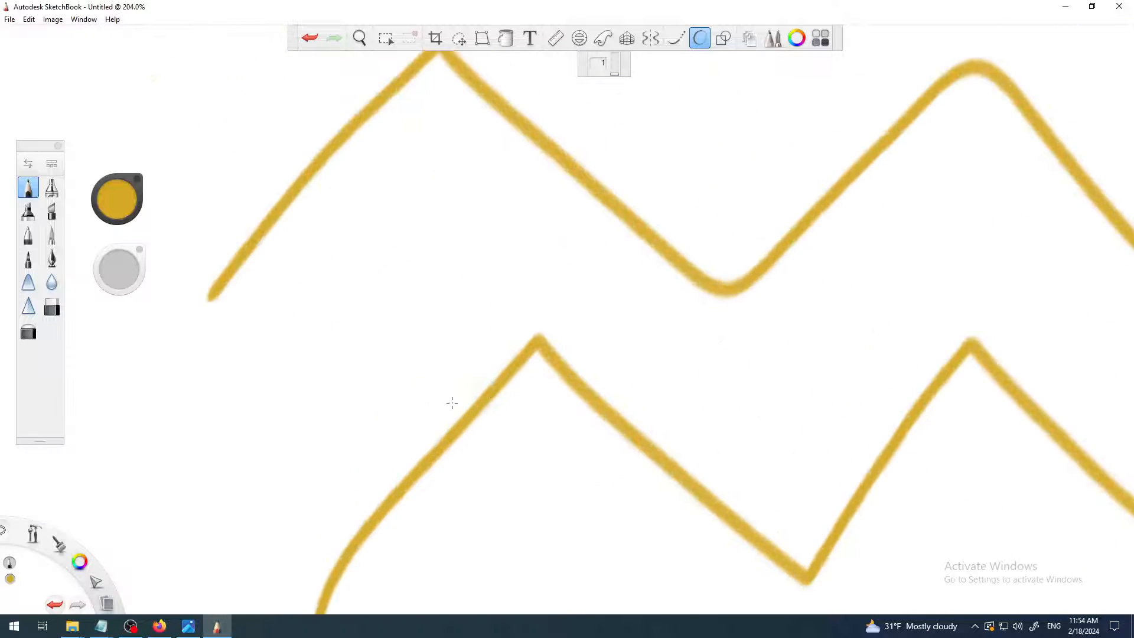
{"action": "scroll", "coordinate": [714, 349], "scroll_direction": "down", "scroll_amount": 3}
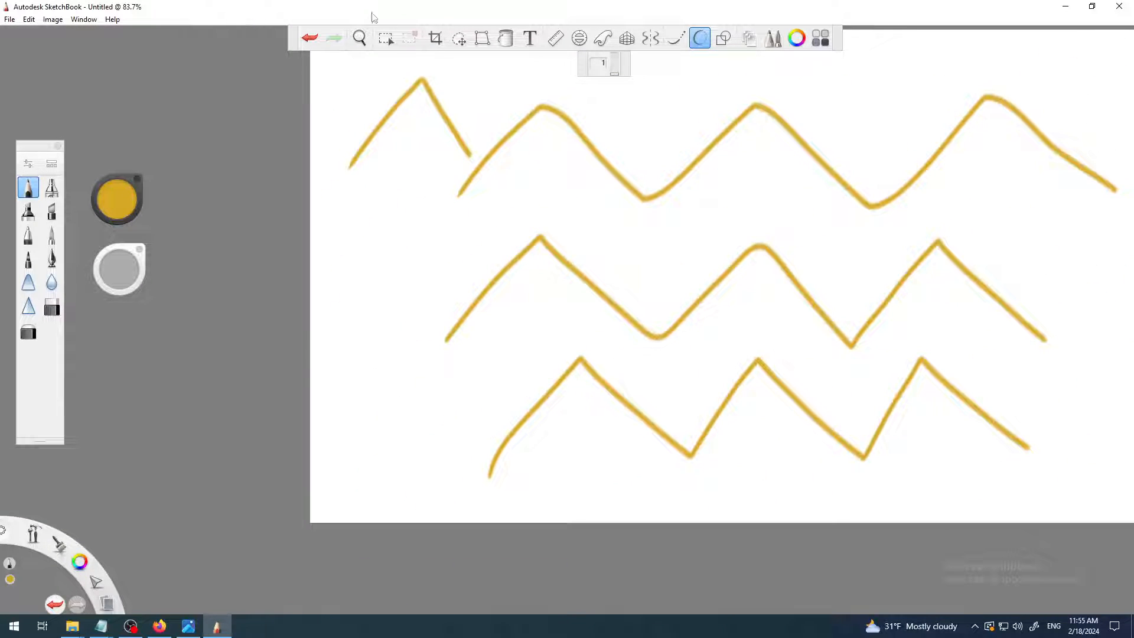
- Undo the two lower zigzags and both strokes of the single peak, keeping only the top Steady Stroke zigzag
{"action": "left_click", "coordinate": [308, 38]}
{"action": "left_click", "coordinate": [309, 38]}
{"action": "left_click", "coordinate": [309, 38]}
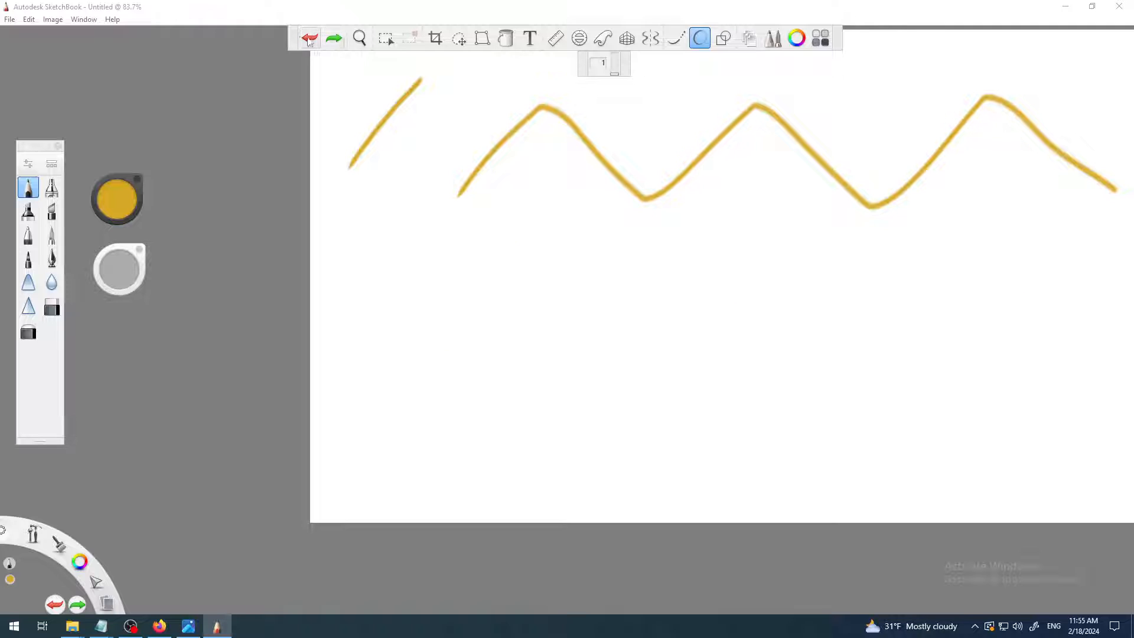
{"action": "left_click", "coordinate": [309, 37]}
{"action": "key", "text": "space"}
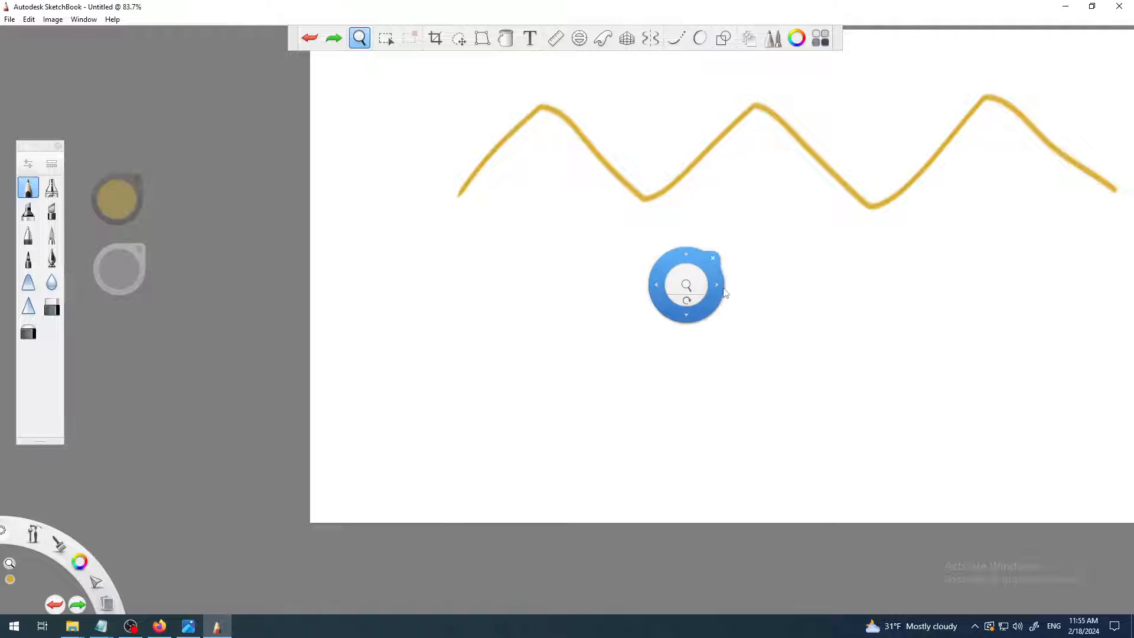
{"action": "left_click_drag", "start_coordinate": [676, 322], "coordinate": [537, 349]}
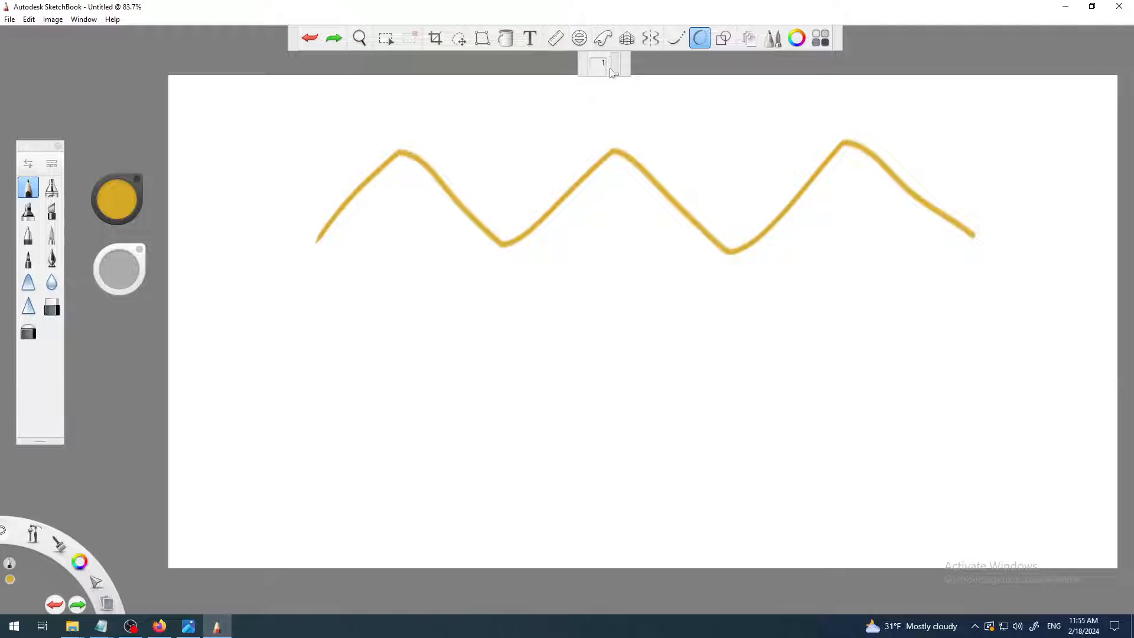
- Try a low wavy line below the top zigzag with Predictive Stroke at level 5, examine its curves, and undo it
{"action": "left_click_drag", "start_coordinate": [615, 74], "coordinate": [614, 50]}
{"action": "scroll", "coordinate": [449, 264], "scroll_direction": "up", "scroll_amount": 1}
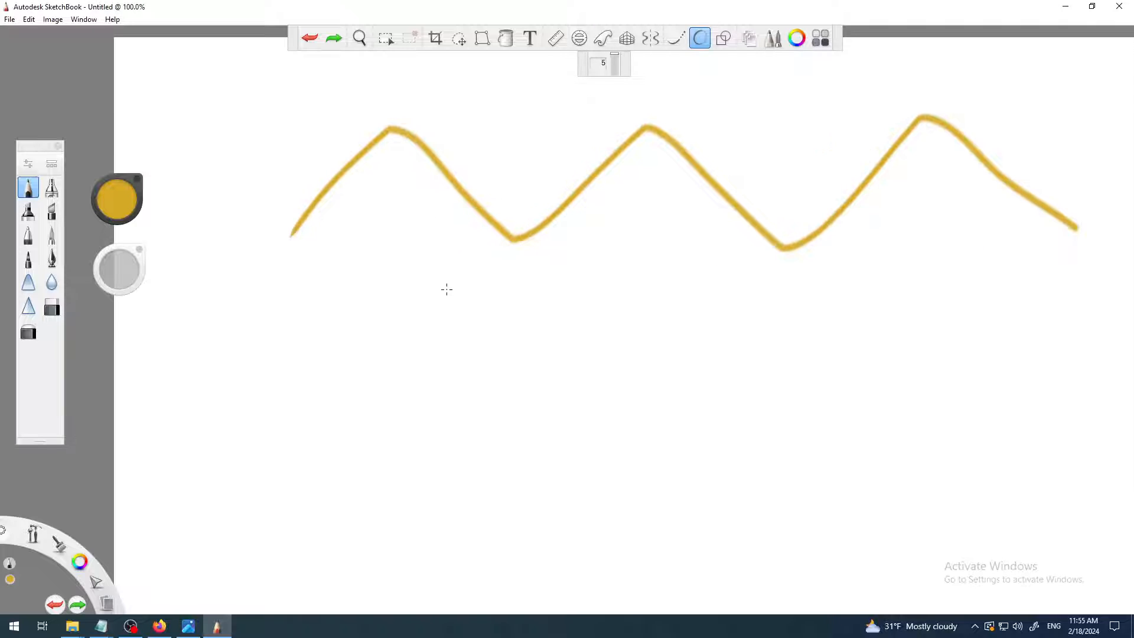
{"action": "mouse_move", "coordinate": [311, 395]}
{"action": "left_mouse_down"}
{"action": "mouse_move", "coordinate": [379, 332]}
{"action": "mouse_move", "coordinate": [505, 381]}
{"action": "mouse_move", "coordinate": [603, 325]}
{"action": "mouse_move", "coordinate": [698, 370]}
{"action": "mouse_move", "coordinate": [736, 373]}
{"action": "mouse_move", "coordinate": [800, 318]}
{"action": "mouse_move", "coordinate": [919, 377]}
{"action": "left_mouse_up"}
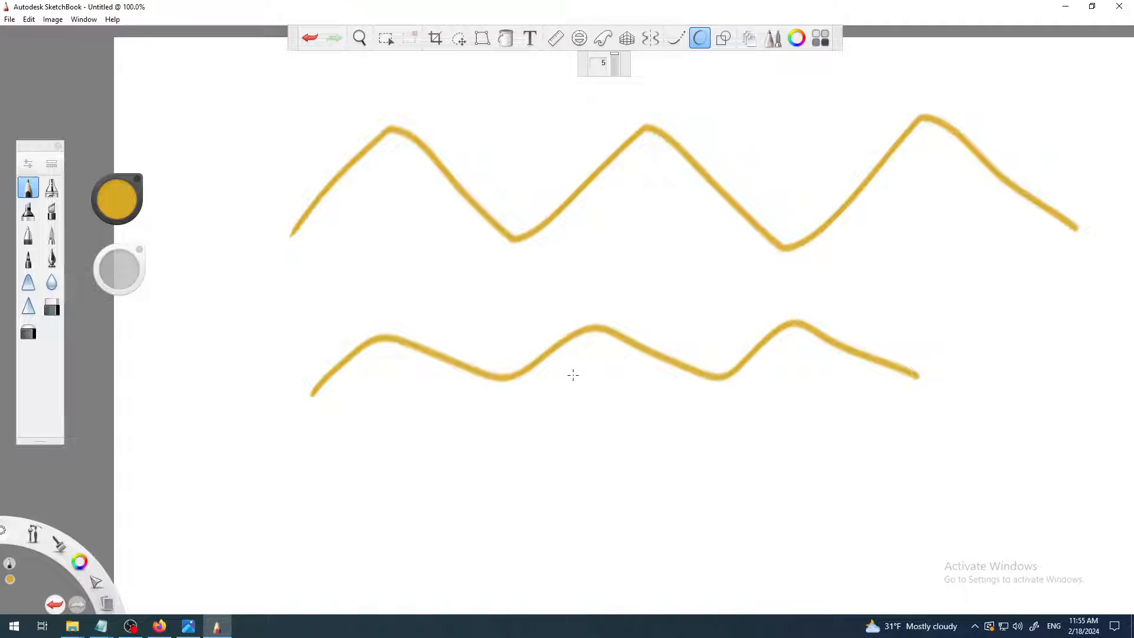
{"action": "scroll", "coordinate": [561, 378], "scroll_direction": "up", "scroll_amount": 1}
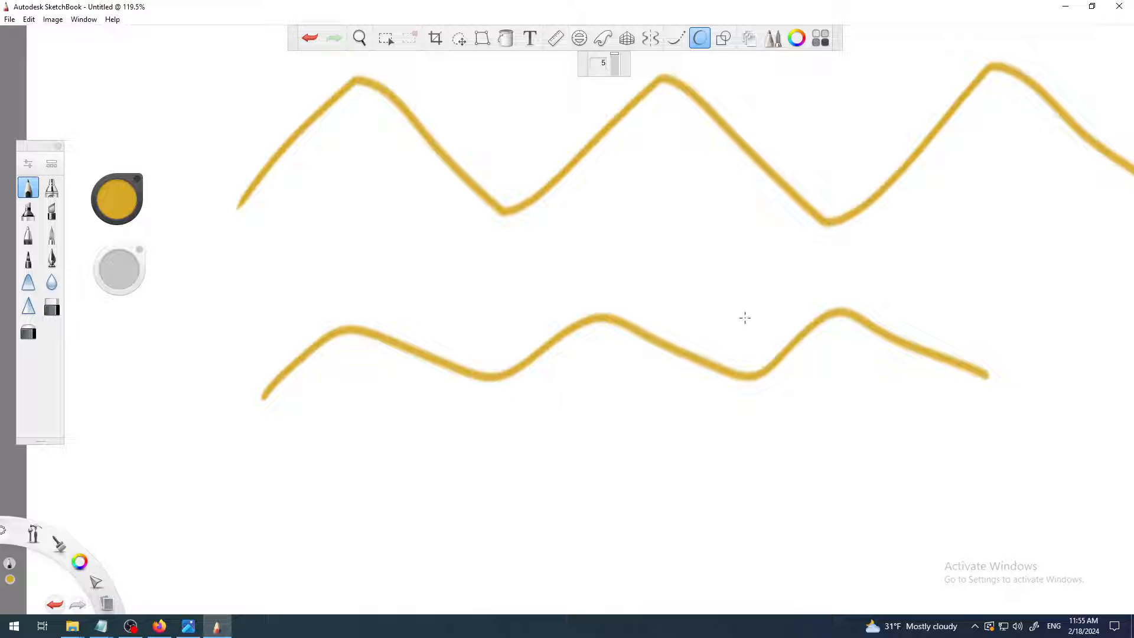
{"action": "key", "text": "space"}
{"action": "left_click_drag", "start_coordinate": [699, 412], "coordinate": [670, 366]}
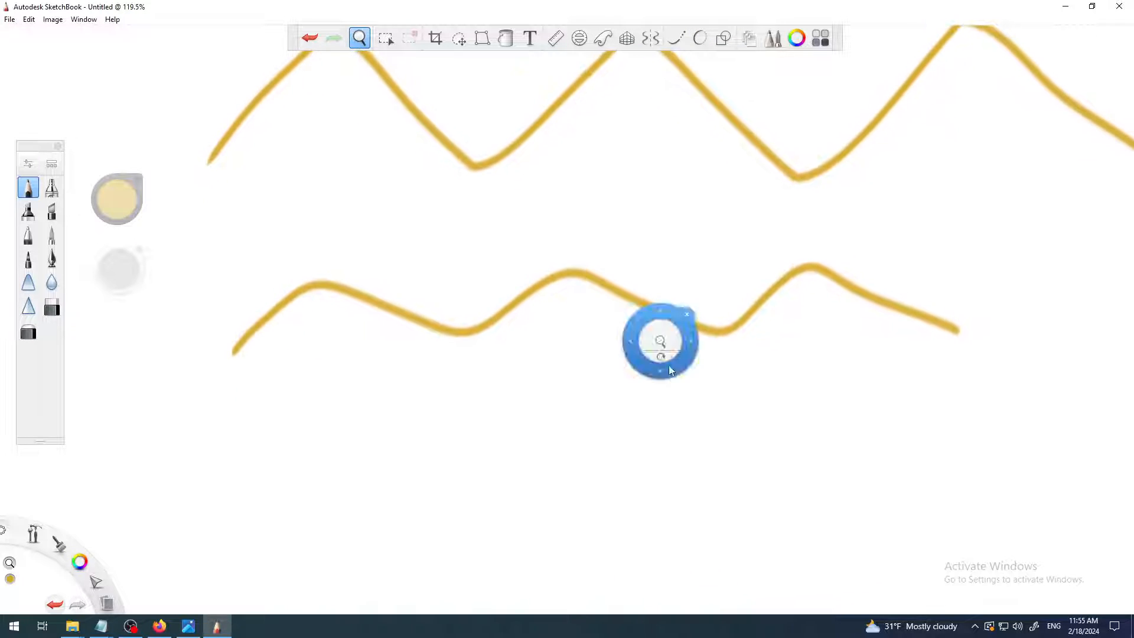
{"action": "left_click", "coordinate": [311, 39]}
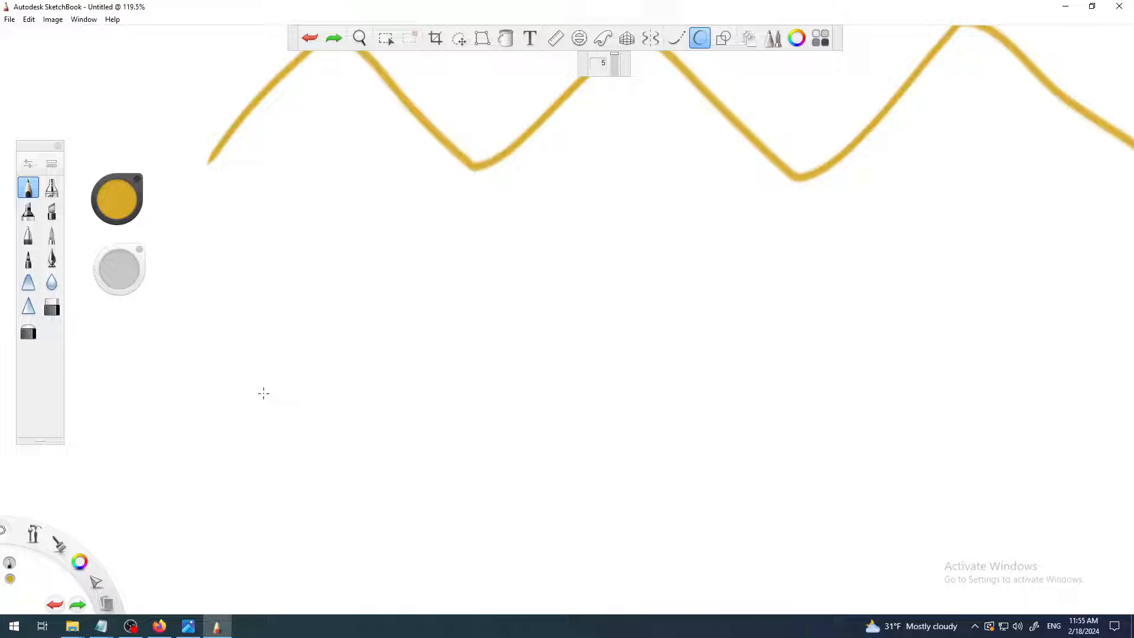
- Try an unassisted sharp peak and a rounded curve with Predictive Stroke off, inspect the peak up close, and undo both
{"action": "left_click", "coordinate": [700, 38]}
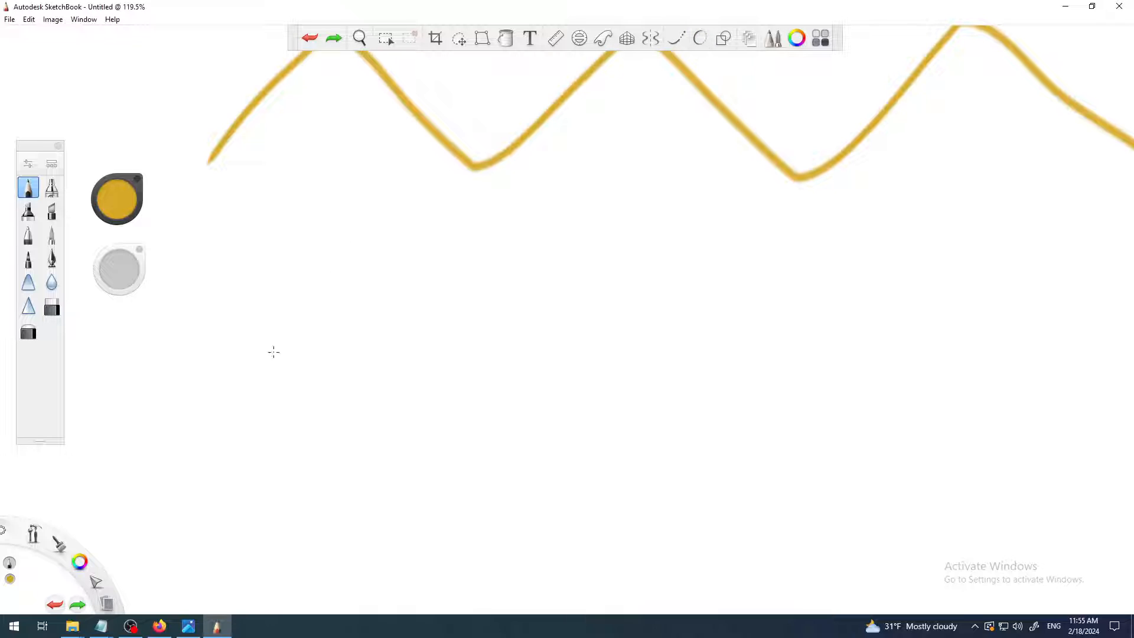
{"action": "mouse_move", "coordinate": [269, 371]}
{"action": "left_mouse_down"}
{"action": "mouse_move", "coordinate": [379, 231]}
{"action": "mouse_move", "coordinate": [514, 376]}
{"action": "mouse_move", "coordinate": [602, 354]}
{"action": "mouse_move", "coordinate": [669, 275]}
{"action": "mouse_move", "coordinate": [746, 234]}
{"action": "mouse_move", "coordinate": [827, 273]}
{"action": "mouse_move", "coordinate": [879, 326]}
{"action": "mouse_move", "coordinate": [965, 340]}
{"action": "left_mouse_up"}
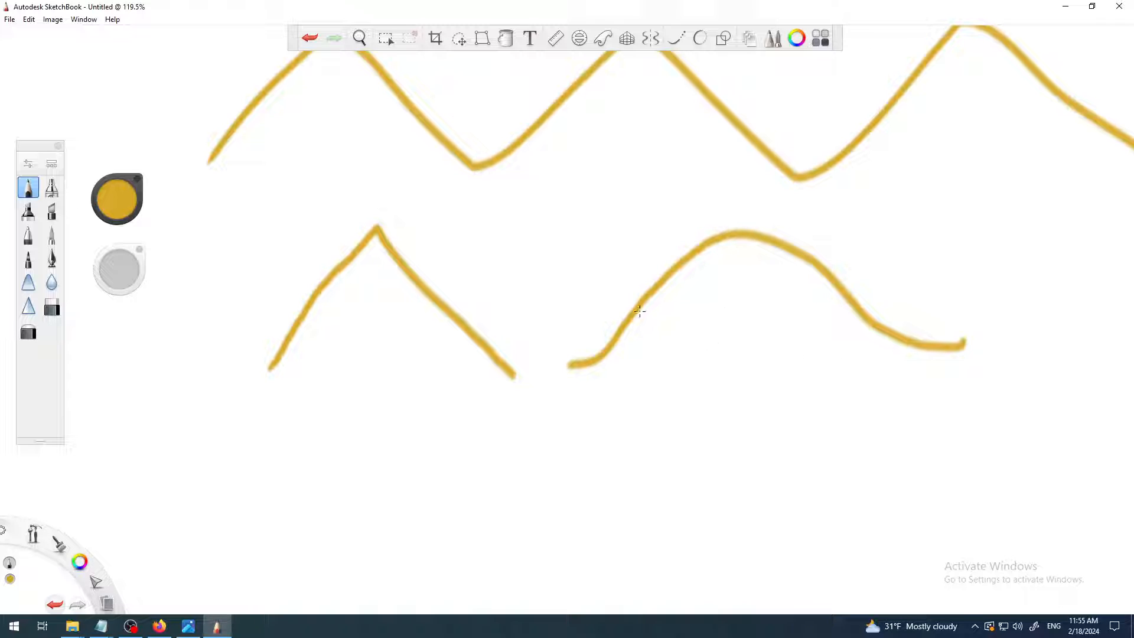
{"action": "scroll", "coordinate": [355, 243], "scroll_direction": "up", "scroll_amount": 5}
{"action": "scroll", "coordinate": [342, 225], "scroll_direction": "down", "scroll_amount": 3}
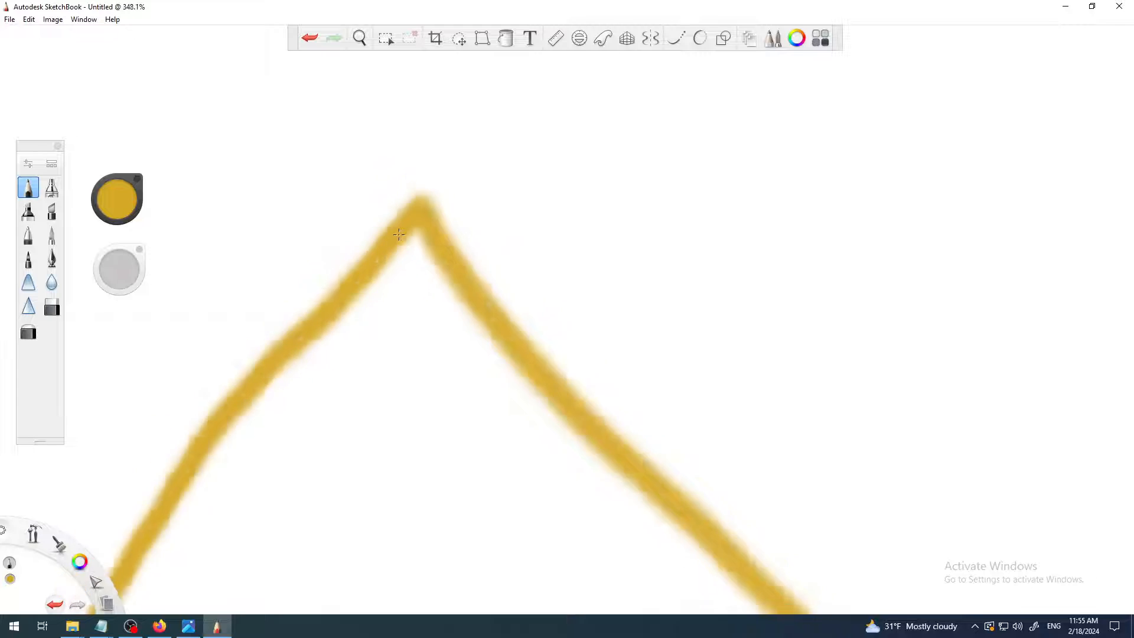
{"action": "left_click", "coordinate": [310, 38]}
{"action": "left_click", "coordinate": [310, 42]}
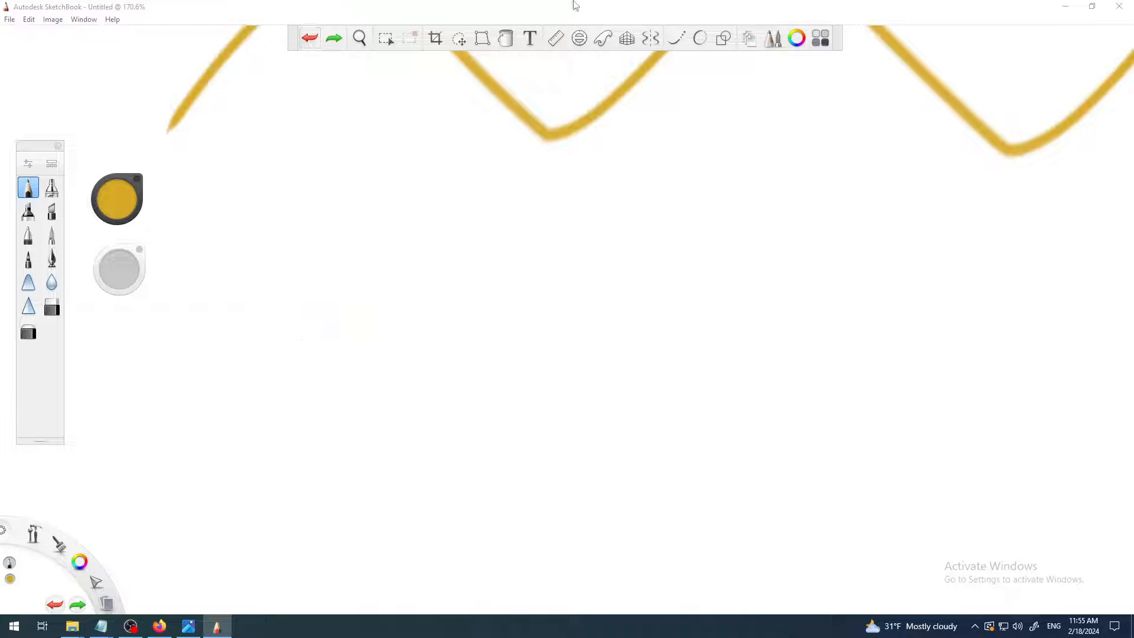
- Turn on Predictive Stroke at level 5, draw a shallow line with three peaks below the zigzag, and examine its rounded corners
{"action": "left_click", "coordinate": [699, 39]}
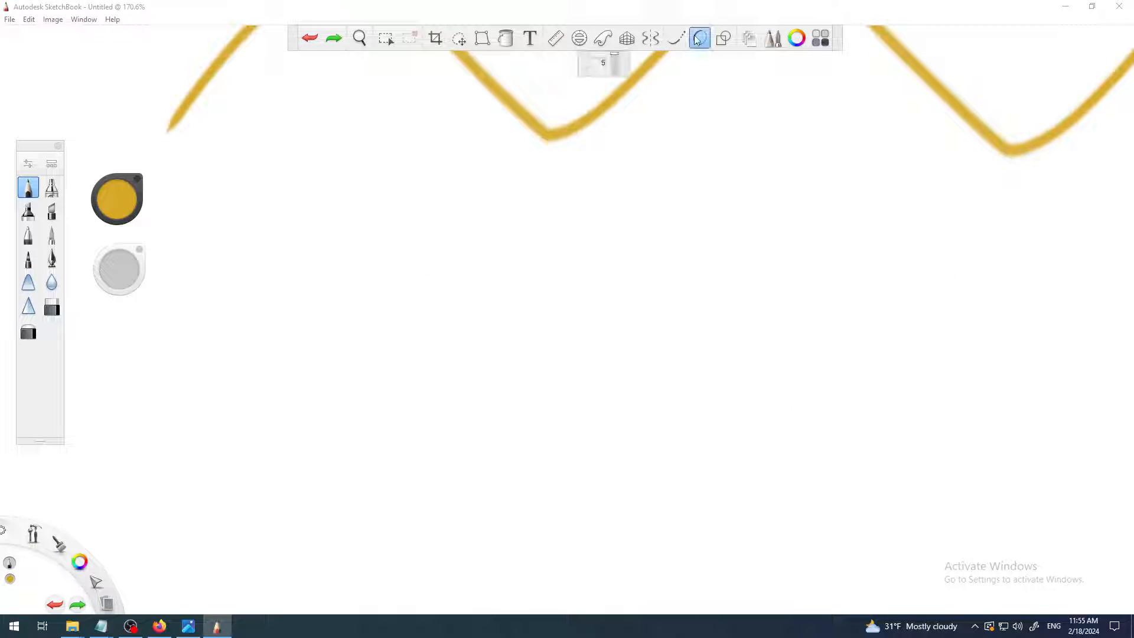
{"action": "scroll", "coordinate": [392, 306], "scroll_direction": "down", "scroll_amount": 2}
{"action": "key", "text": "space"}
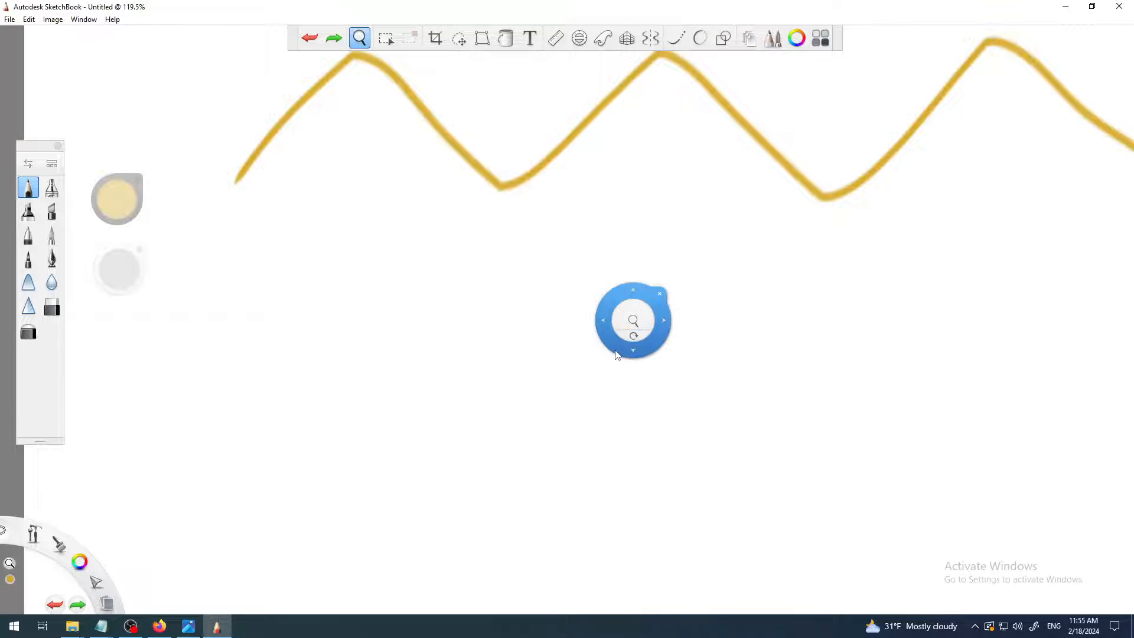
{"action": "left_click_drag", "start_coordinate": [615, 347], "coordinate": [534, 359]}
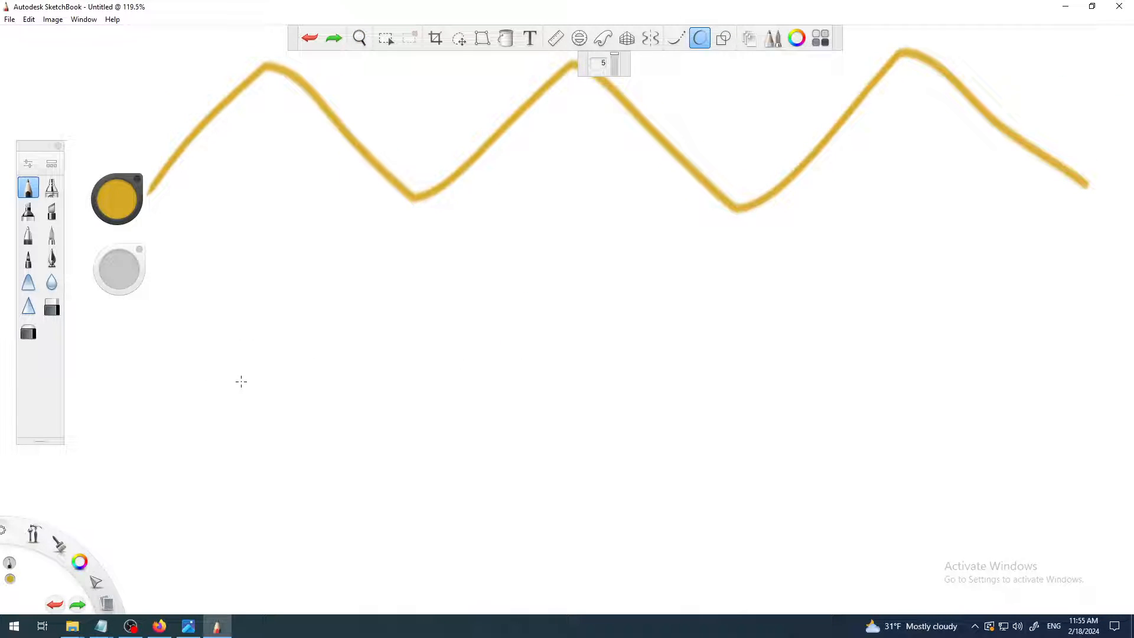
{"action": "mouse_move", "coordinate": [241, 381]}
{"action": "left_mouse_down"}
{"action": "mouse_move", "coordinate": [420, 295]}
{"action": "mouse_move", "coordinate": [608, 372]}
{"action": "mouse_move", "coordinate": [676, 309]}
{"action": "mouse_move", "coordinate": [744, 306]}
{"action": "mouse_move", "coordinate": [893, 352]}
{"action": "mouse_move", "coordinate": [988, 285]}
{"action": "mouse_move", "coordinate": [1089, 350]}
{"action": "left_mouse_up"}
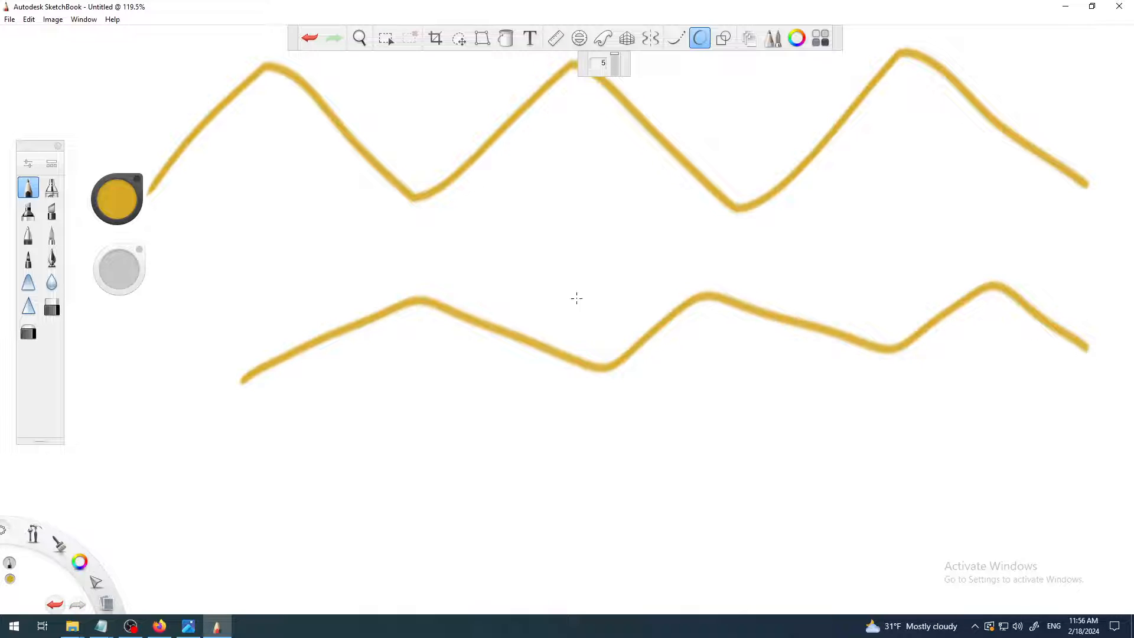
{"action": "scroll", "coordinate": [576, 298], "scroll_direction": "up", "scroll_amount": 5}
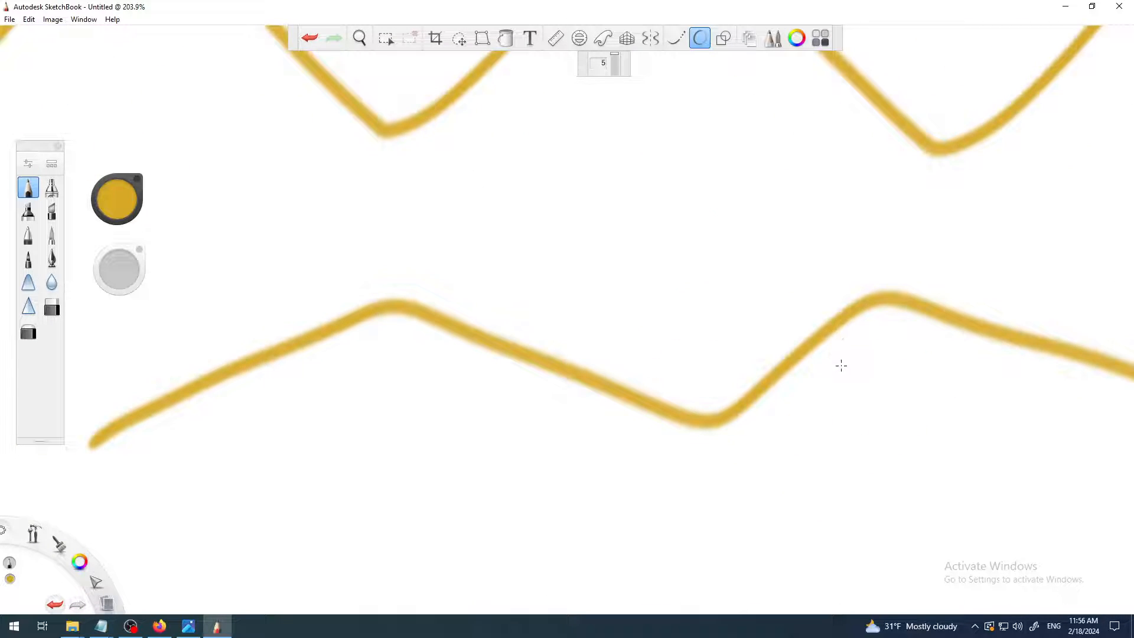
{"action": "key", "text": "space"}
{"action": "left_click_drag", "start_coordinate": [787, 375], "coordinate": [408, 387]}
{"action": "scroll", "coordinate": [459, 304], "scroll_direction": "down", "scroll_amount": 10}
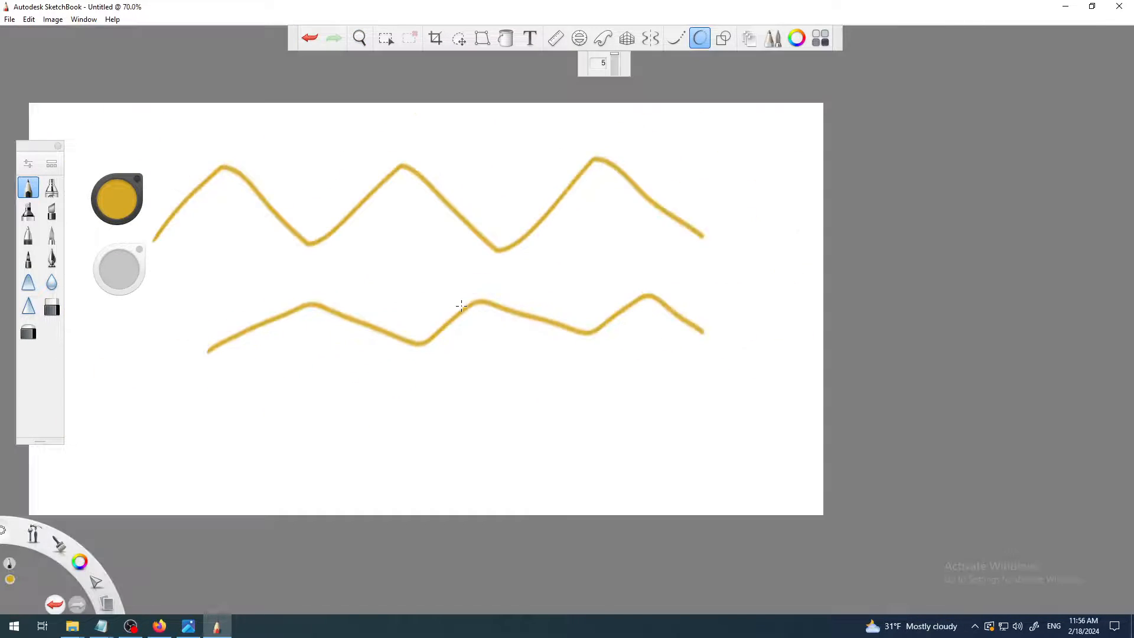
{"action": "scroll", "coordinate": [458, 330], "scroll_direction": "up", "scroll_amount": 2}
{"action": "key", "text": "space"}
{"action": "left_click_drag", "start_coordinate": [461, 387], "coordinate": [644, 434]}
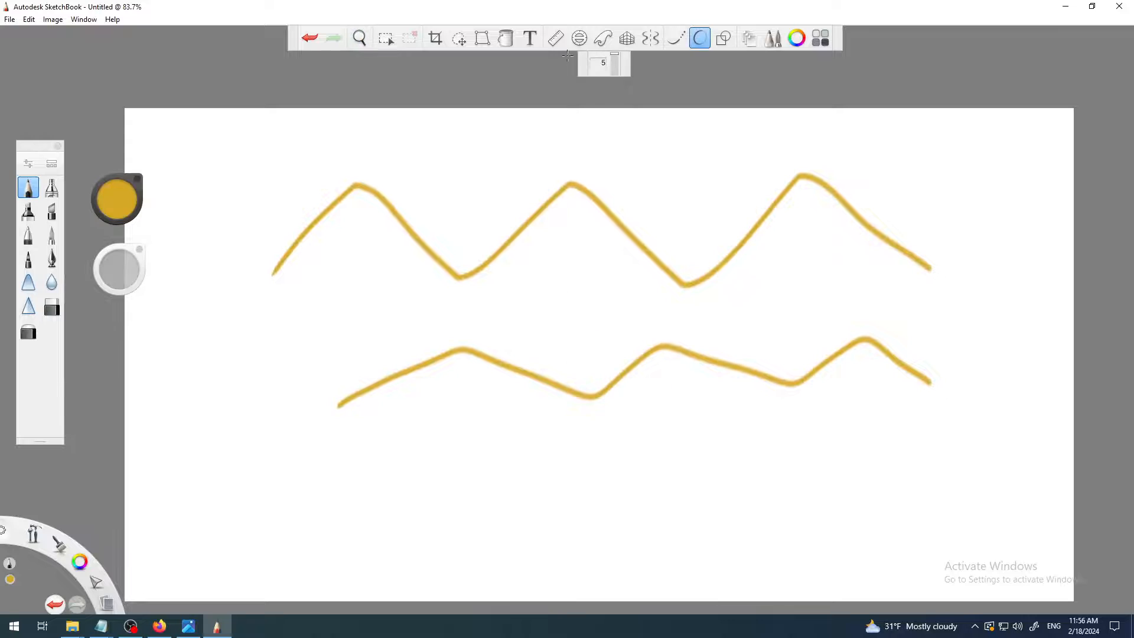
- Replace the shallow line with a three-peak zigzag drawn with Predictive Stroke at level 2, and compare it with the line above
{"action": "left_click", "coordinate": [616, 68]}
{"action": "left_click", "coordinate": [318, 37]}
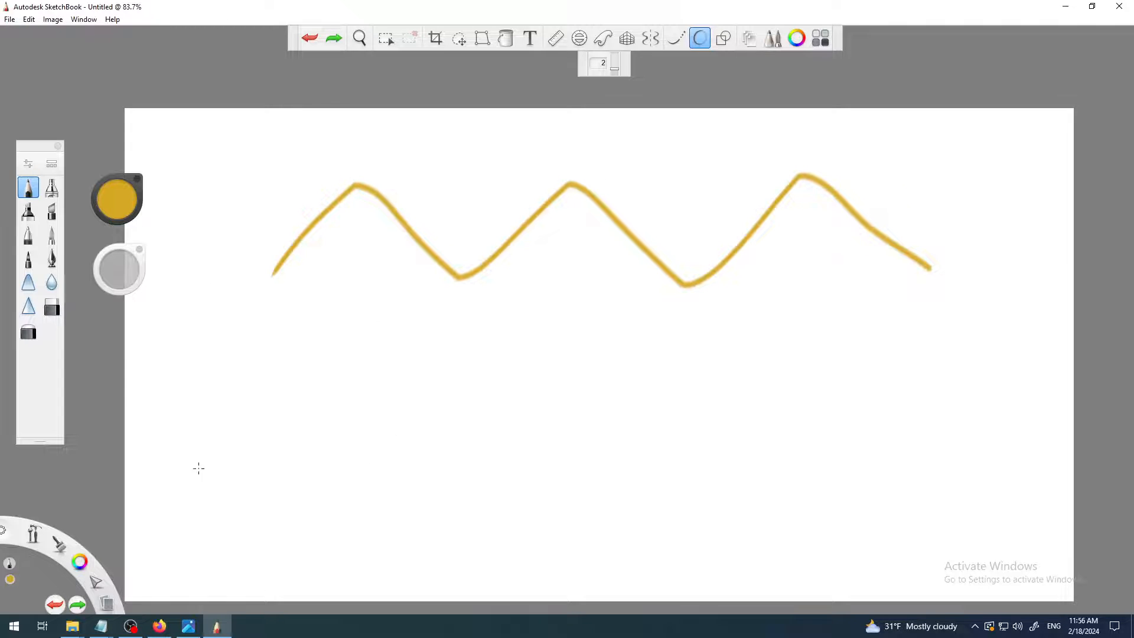
{"action": "mouse_move", "coordinate": [284, 403]}
{"action": "left_mouse_down"}
{"action": "mouse_move", "coordinate": [378, 326]}
{"action": "mouse_move", "coordinate": [489, 396]}
{"action": "mouse_move", "coordinate": [585, 324]}
{"action": "mouse_move", "coordinate": [676, 400]}
{"action": "mouse_move", "coordinate": [771, 322]}
{"action": "mouse_move", "coordinate": [866, 402]}
{"action": "left_mouse_up"}
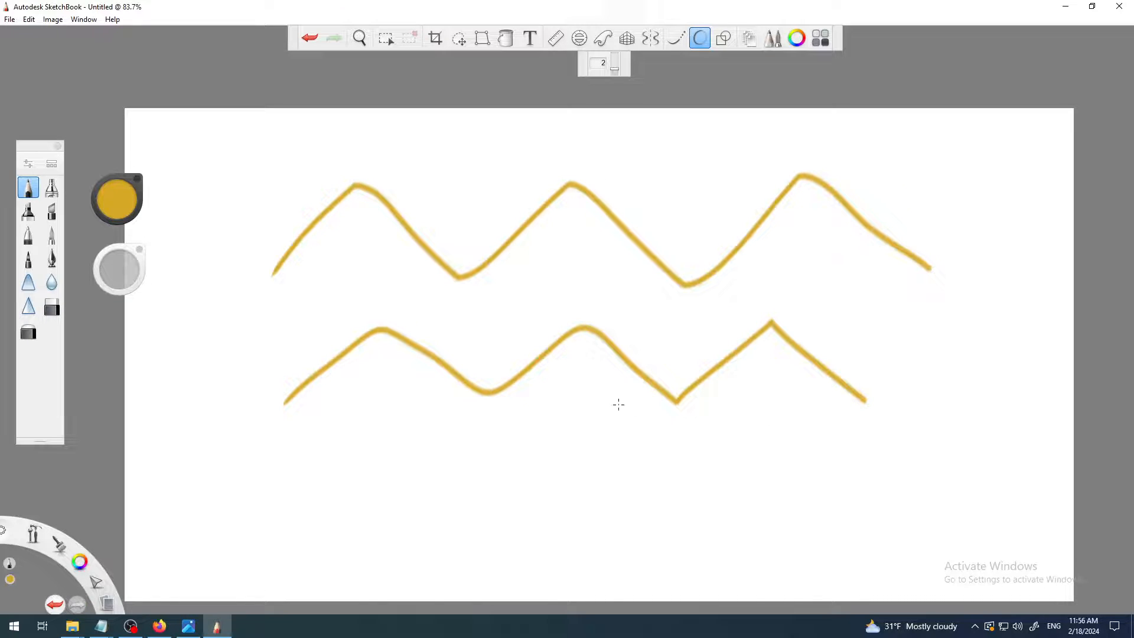
{"action": "scroll", "coordinate": [593, 355], "scroll_direction": "up", "scroll_amount": 5}
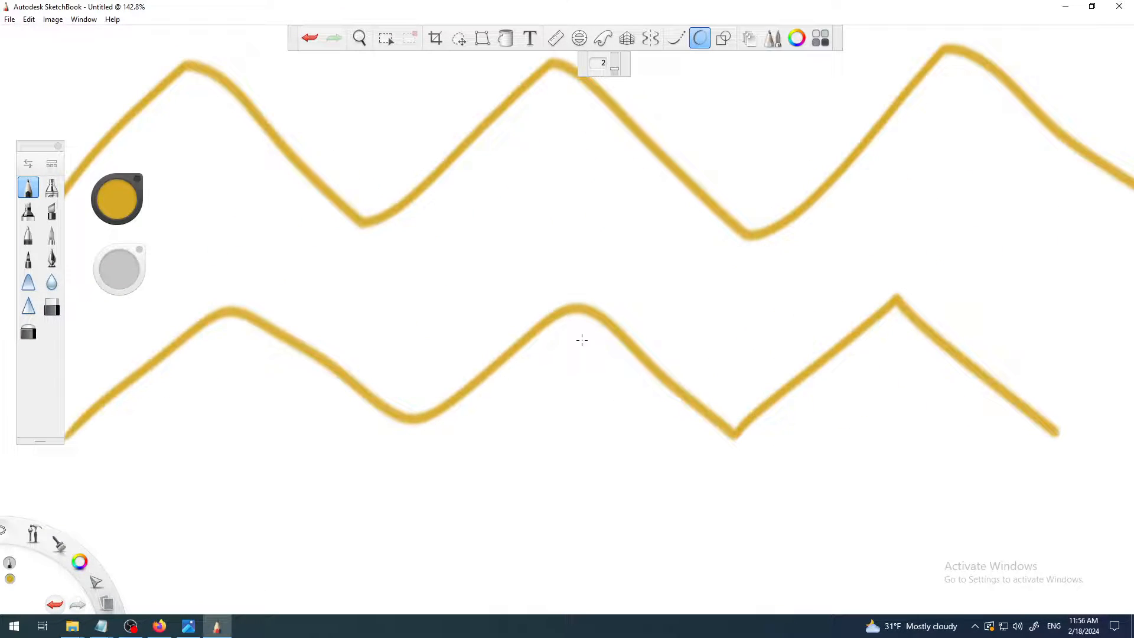
{"action": "scroll", "coordinate": [526, 313], "scroll_direction": "down", "scroll_amount": 2}
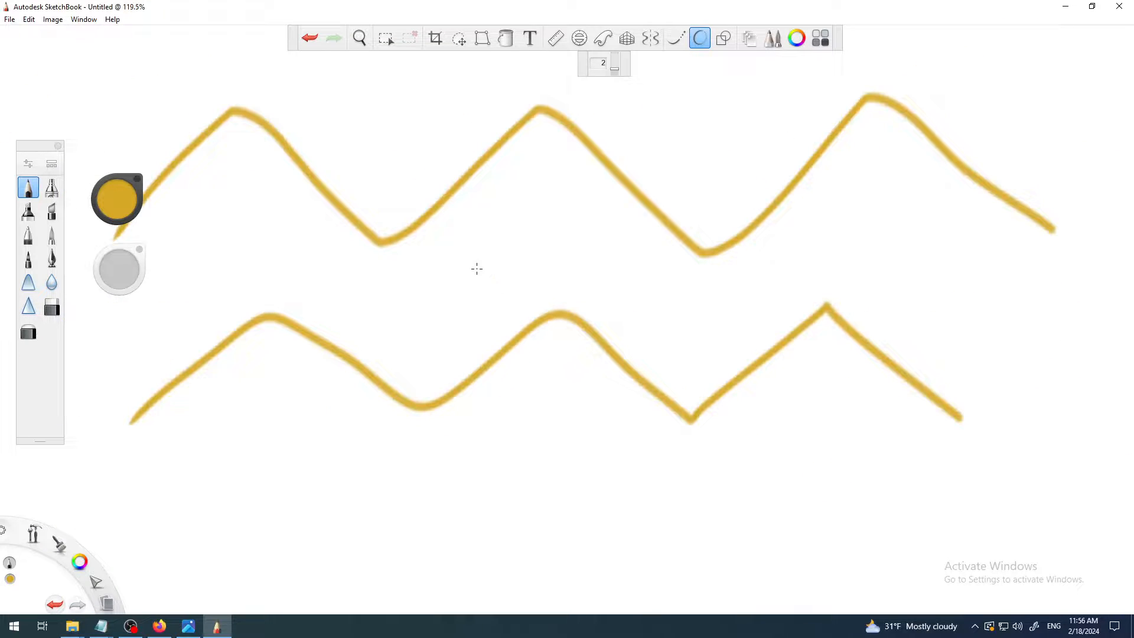
{"action": "scroll", "coordinate": [478, 260], "scroll_direction": "down", "scroll_amount": 3}
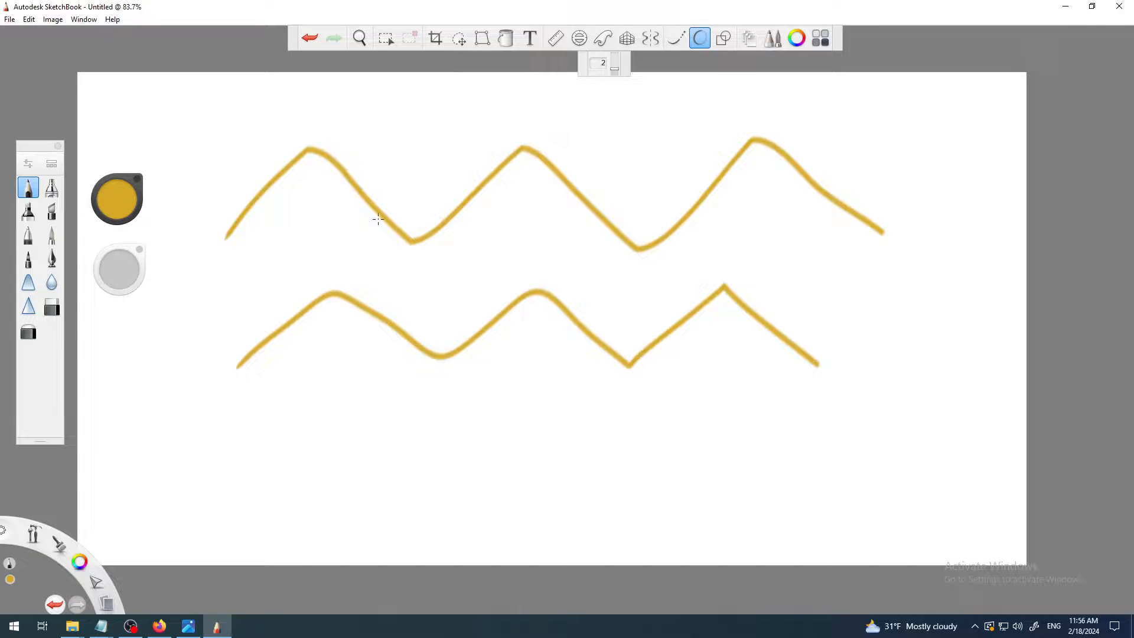
{"action": "scroll", "coordinate": [369, 213], "scroll_direction": "up", "scroll_amount": 2}
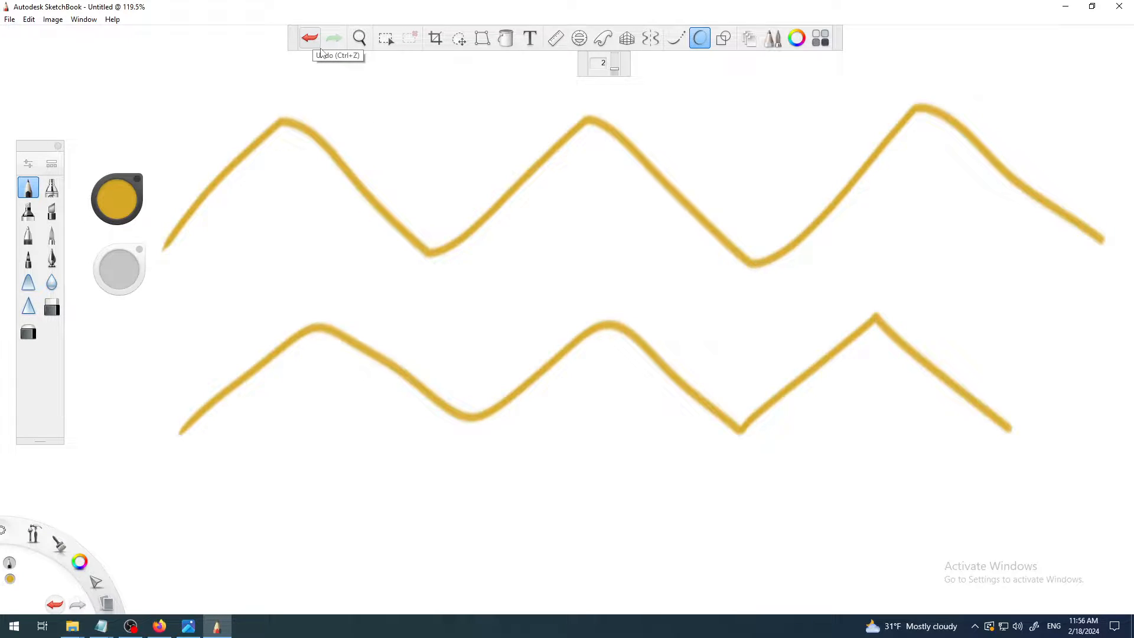
- Turn off Predictive Stroke and switch to the Photos viewer showing the title image k4a_416.jpg
{"action": "left_click", "coordinate": [700, 40]}
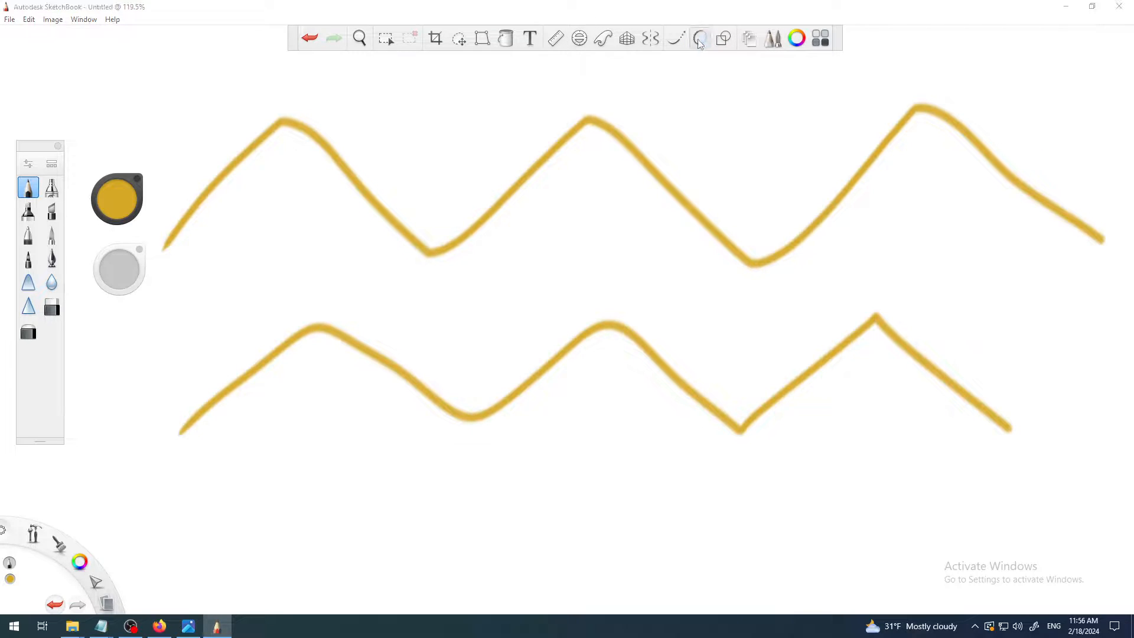
{"action": "left_click", "coordinate": [130, 625]}
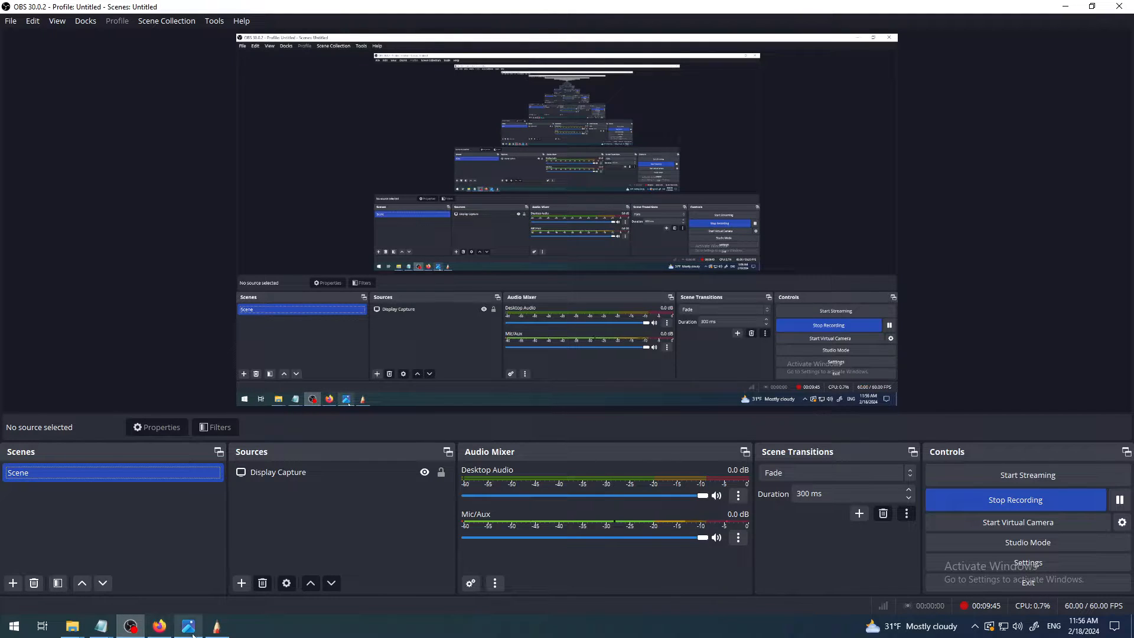
{"action": "left_click", "coordinate": [193, 636]}
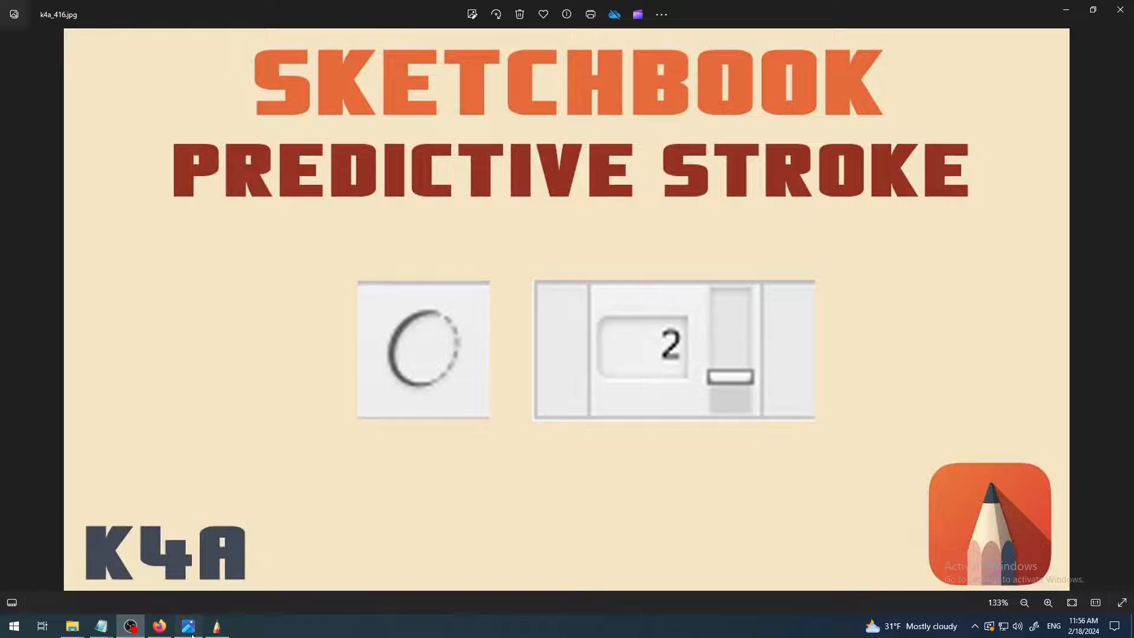